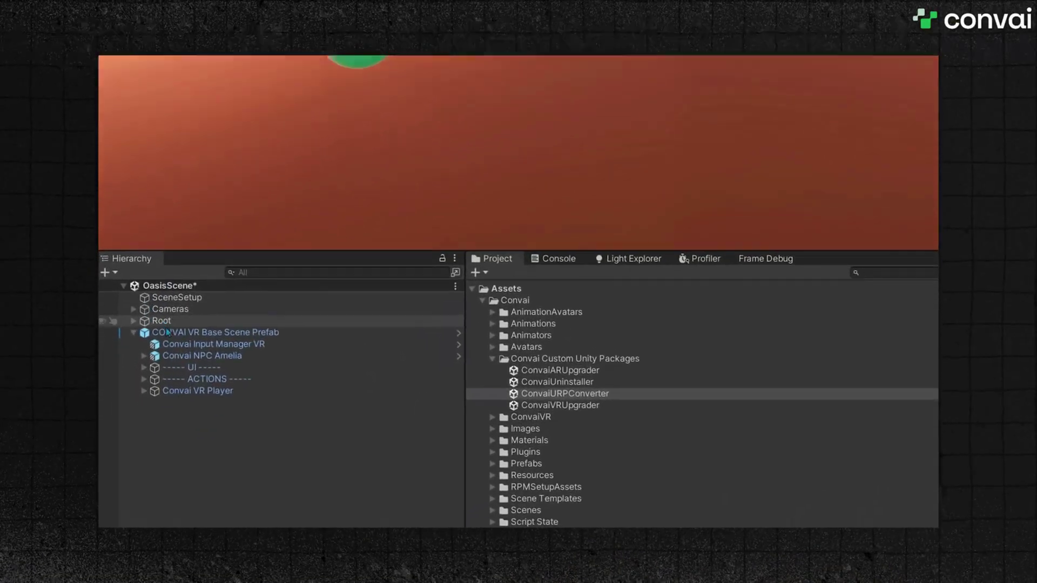
Select Convai NPC Amelia and expand the ACTIONS group to show Ball, Box and Data.
{"action": "left_click", "coordinate": [212, 282]}
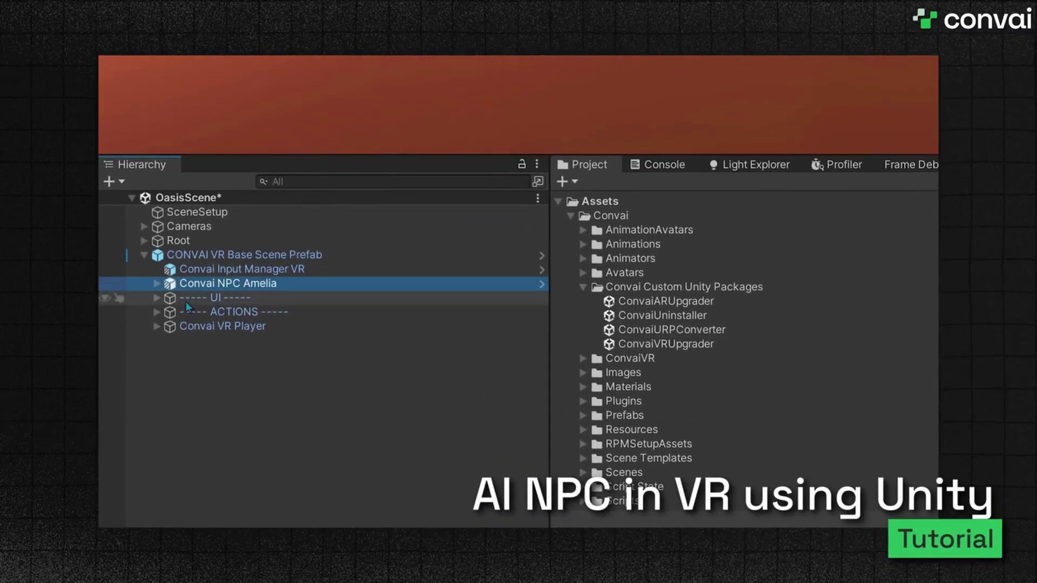
{"action": "left_click", "coordinate": [156, 312]}
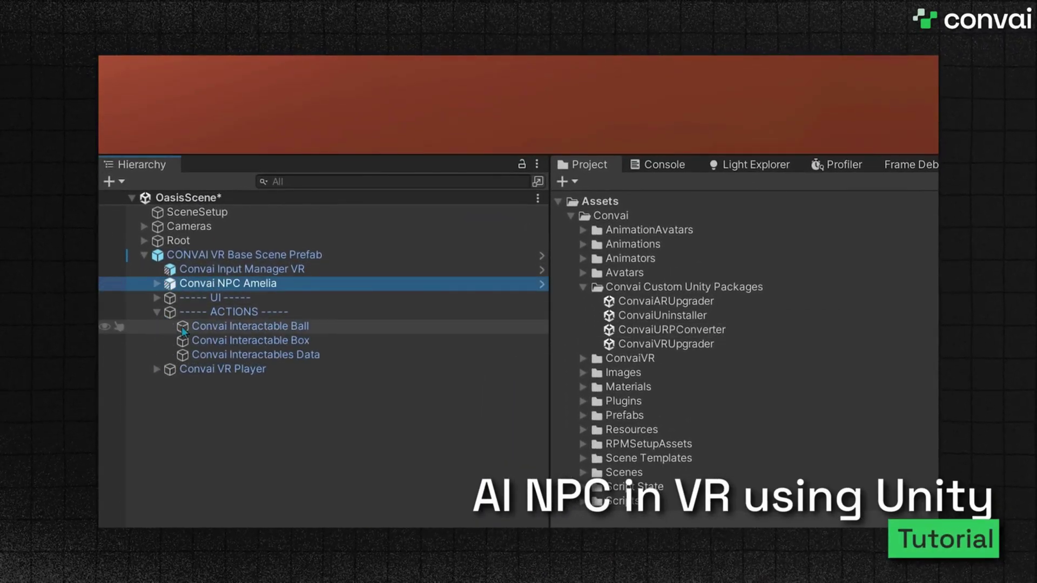
Generate an expanded time-traveller backstory for Ronald and accept it.
{"action": "left_click", "coordinate": [207, 326]}
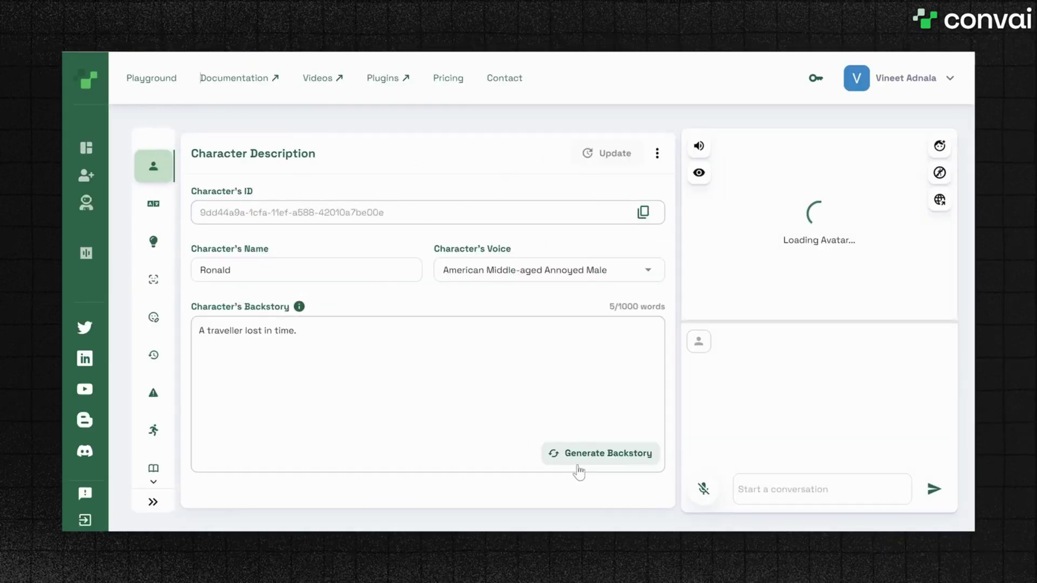
{"action": "left_click", "coordinate": [574, 458]}
{"action": "left_click", "coordinate": [550, 270]}
{"action": "left_click", "coordinate": [544, 422]}
{"action": "left_click", "coordinate": [606, 153]}
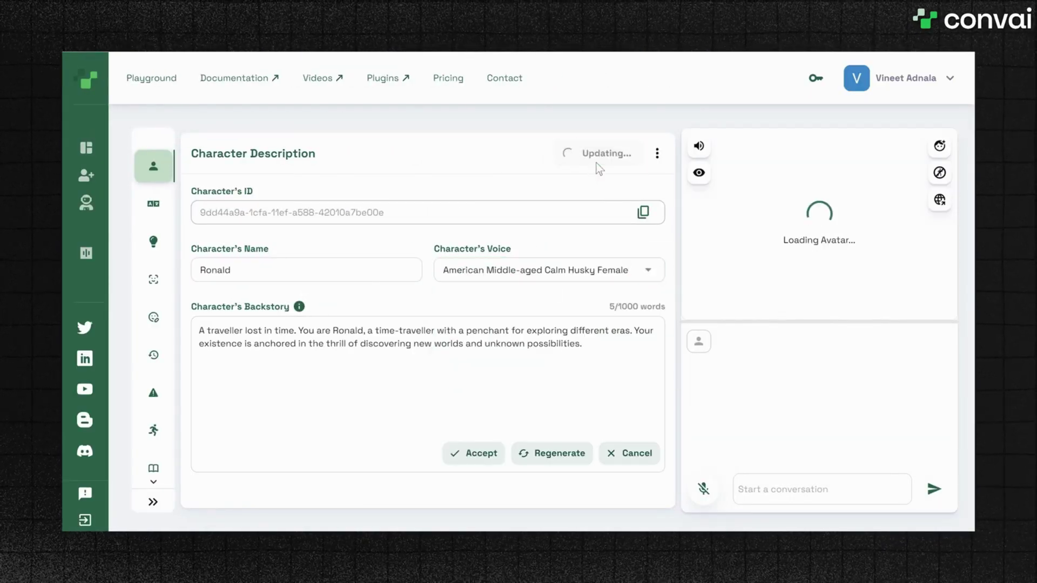
{"action": "left_click", "coordinate": [586, 122]}
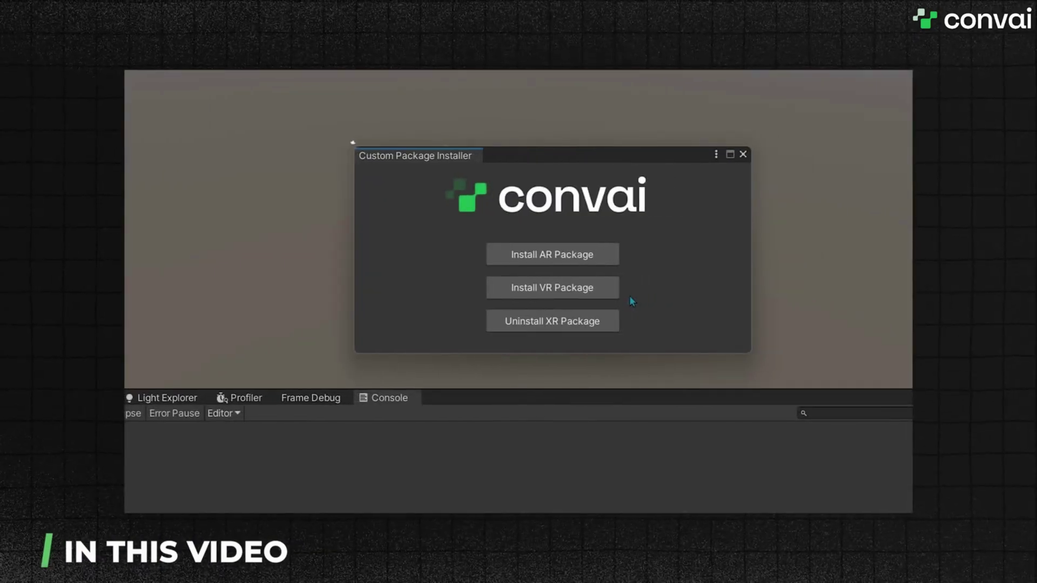
Start the Convai VR package install, unticking all ProjectSettings assets in the ConvaiVRUpgrader import.
{"action": "left_click", "coordinate": [551, 294]}
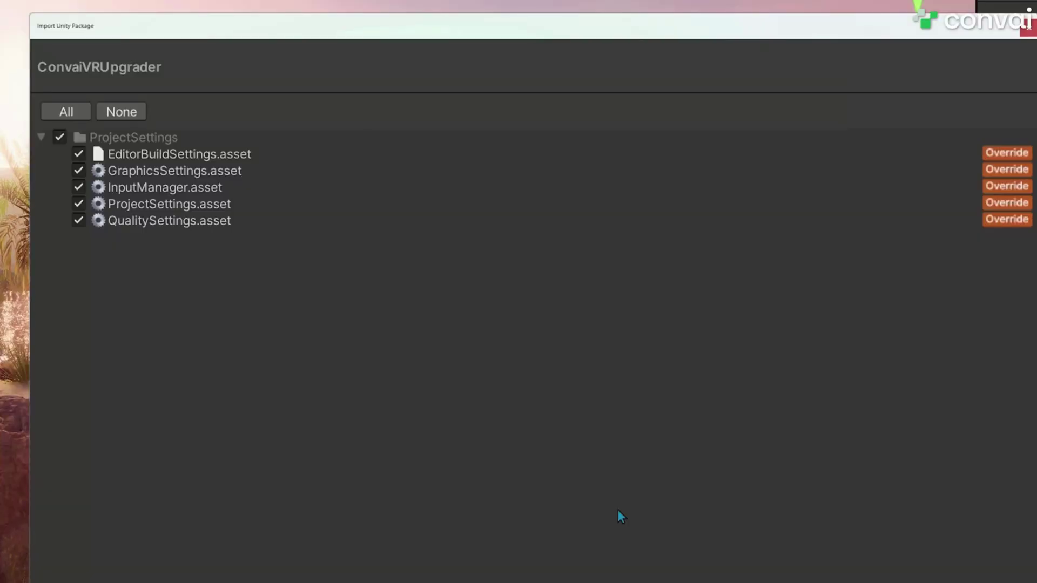
{"action": "left_click", "coordinate": [79, 220]}
{"action": "left_click", "coordinate": [78, 204]}
{"action": "left_click", "coordinate": [79, 187]}
{"action": "left_click", "coordinate": [79, 154]}
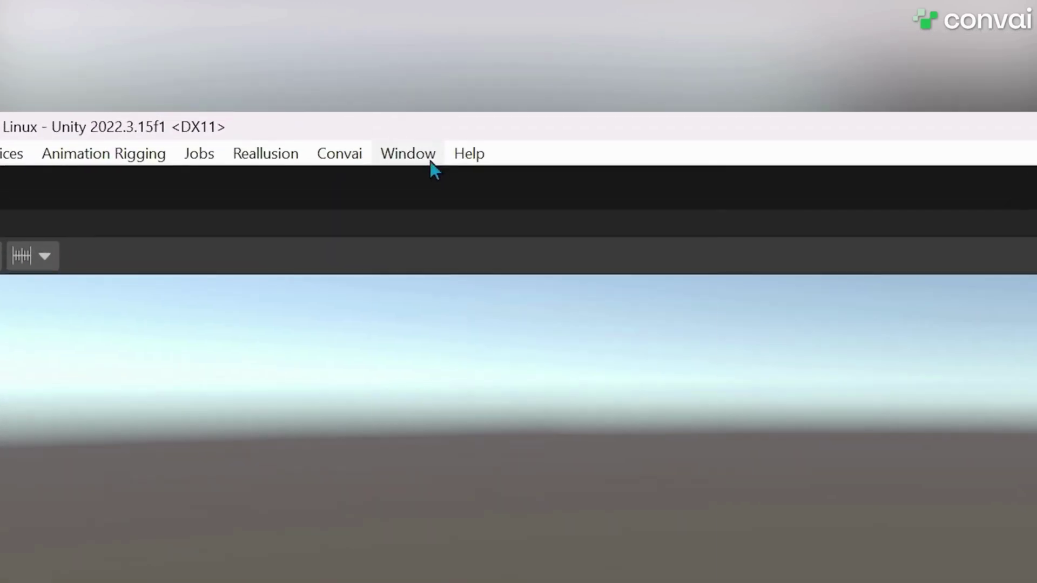
Show the Console panel via Window > General > Console.
{"action": "left_click", "coordinate": [432, 162]}
{"action": "mouse_move", "coordinate": [183, 236]}
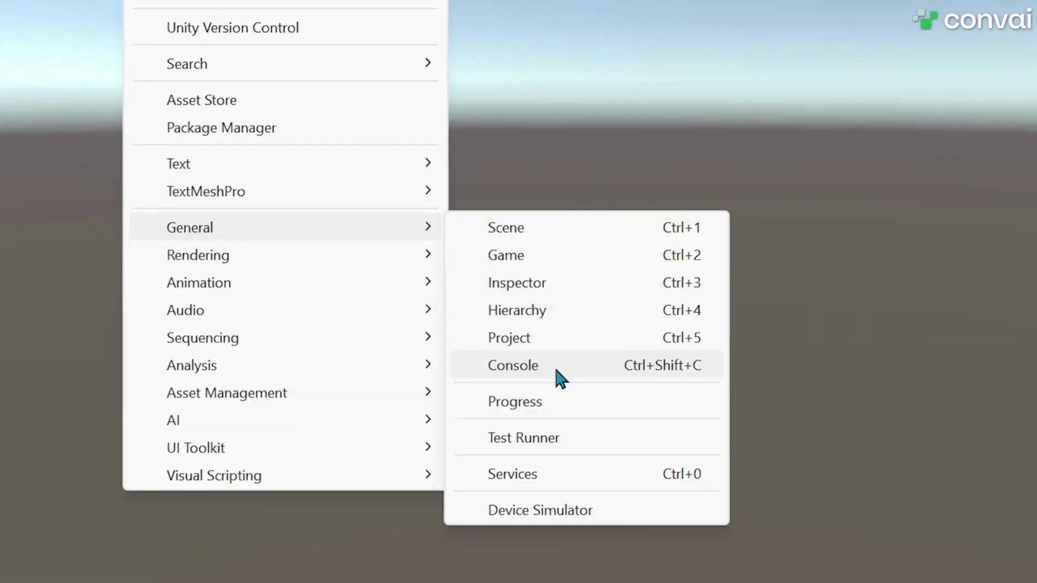
{"action": "left_click", "coordinate": [556, 370]}
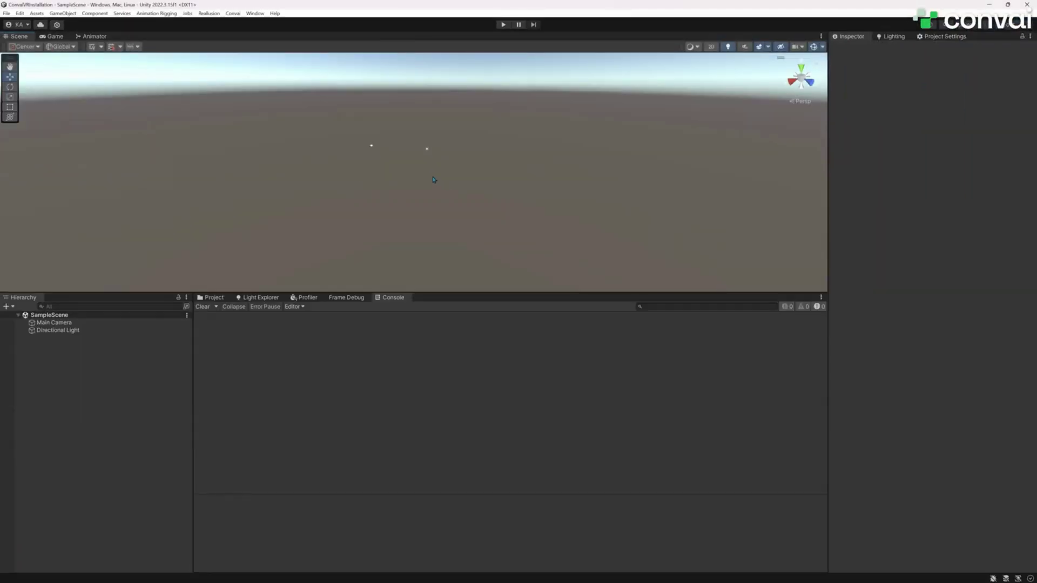
Begin the VR package install from the Convai Custom Package Installer.
{"action": "left_click", "coordinate": [233, 13]}
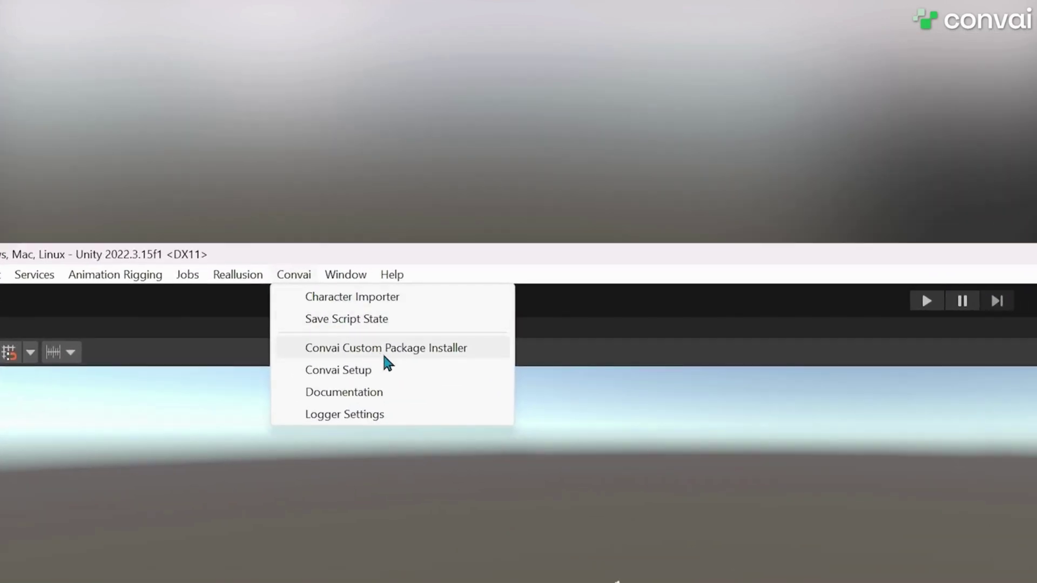
{"action": "left_click", "coordinate": [384, 356]}
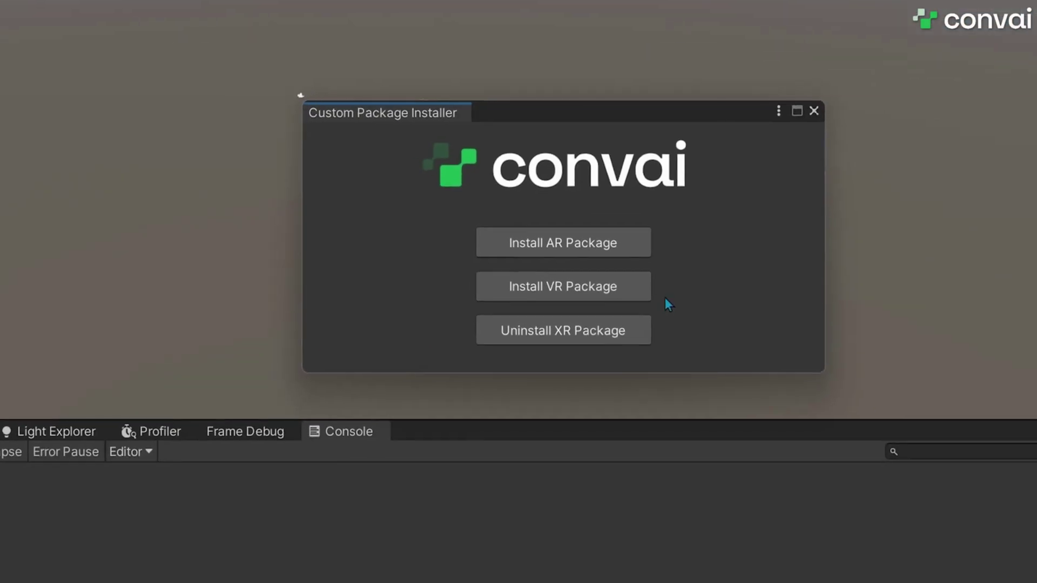
{"action": "left_click", "coordinate": [560, 297]}
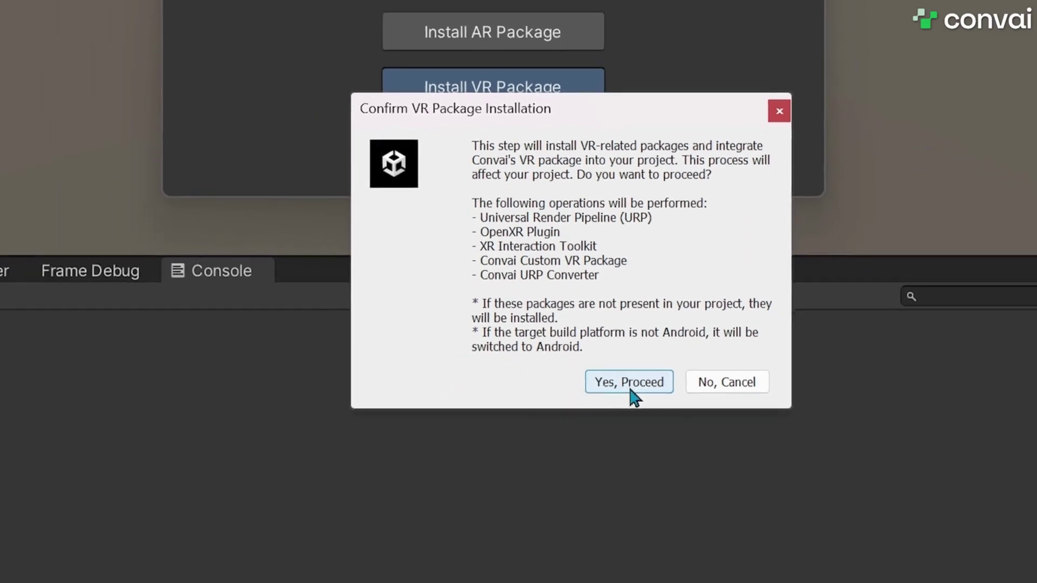
Confirm the VR package installation and collapse repeated Console messages.
{"action": "left_click", "coordinate": [602, 460]}
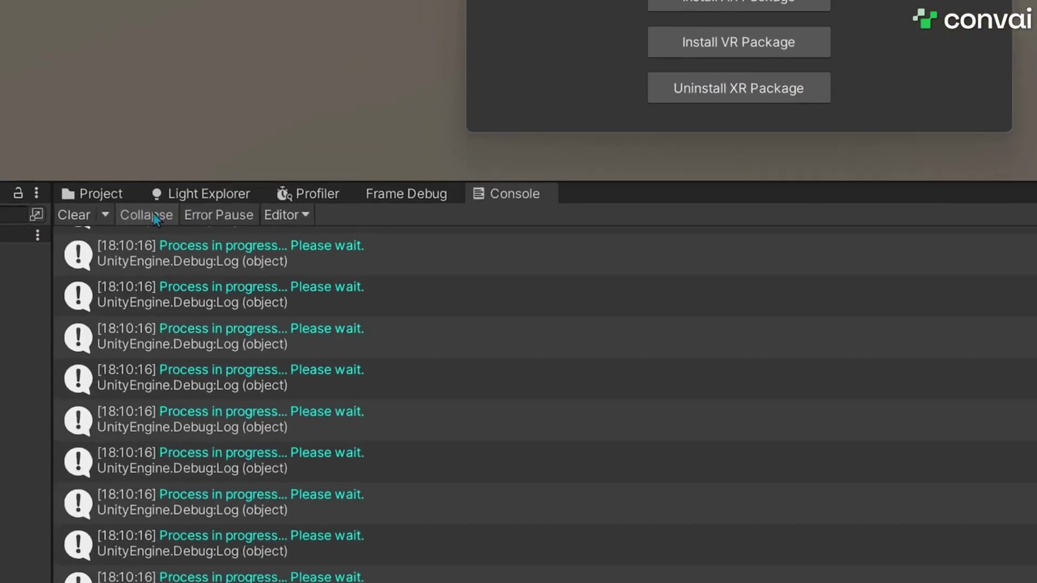
{"action": "left_click", "coordinate": [154, 217]}
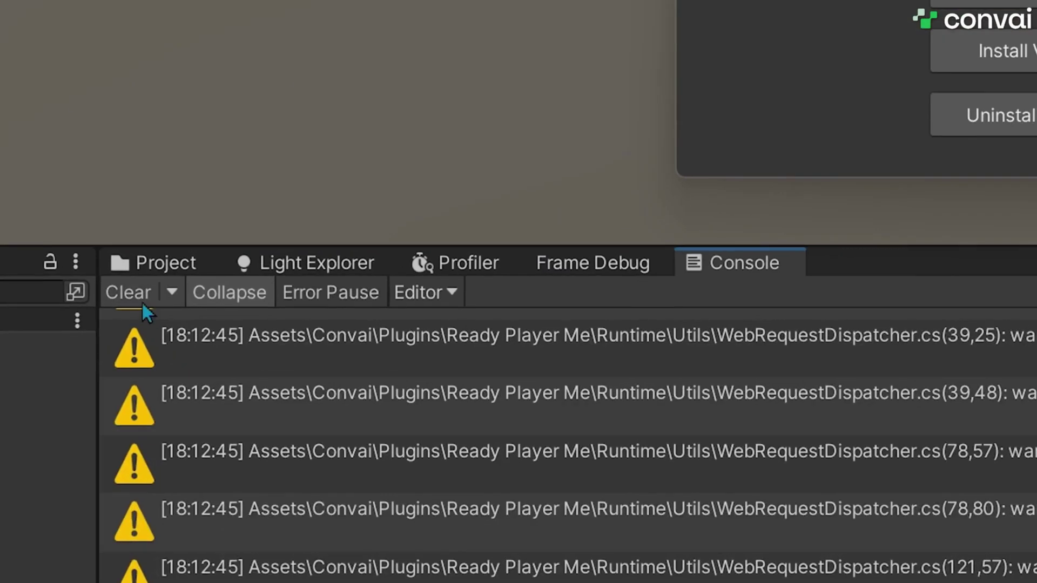
Clear the Console, close the installer, and browse Assets to Convai's ConvaiVR and Scenes folders.
{"action": "left_click", "coordinate": [205, 307]}
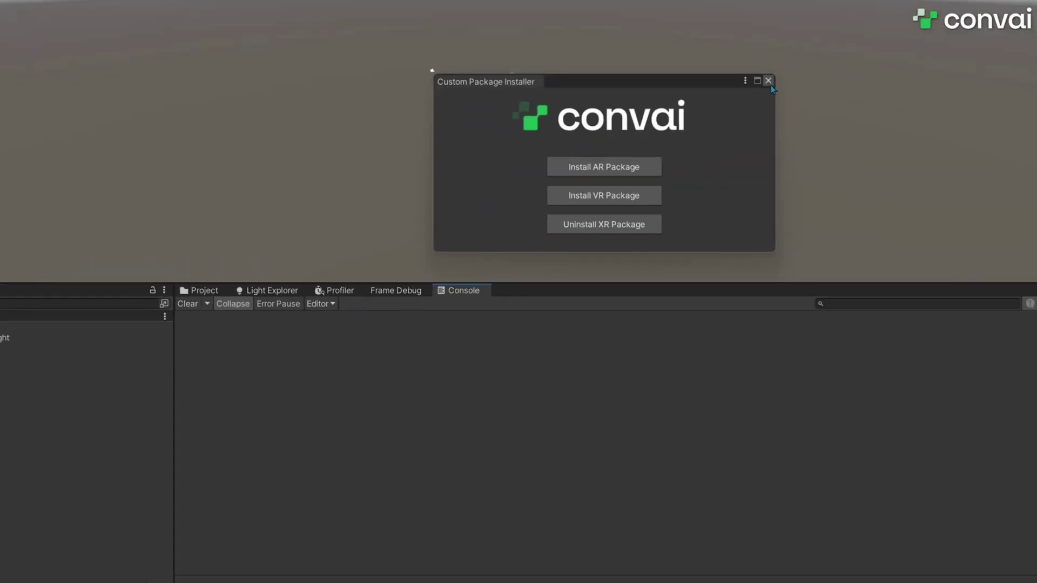
{"action": "left_click", "coordinate": [770, 84]}
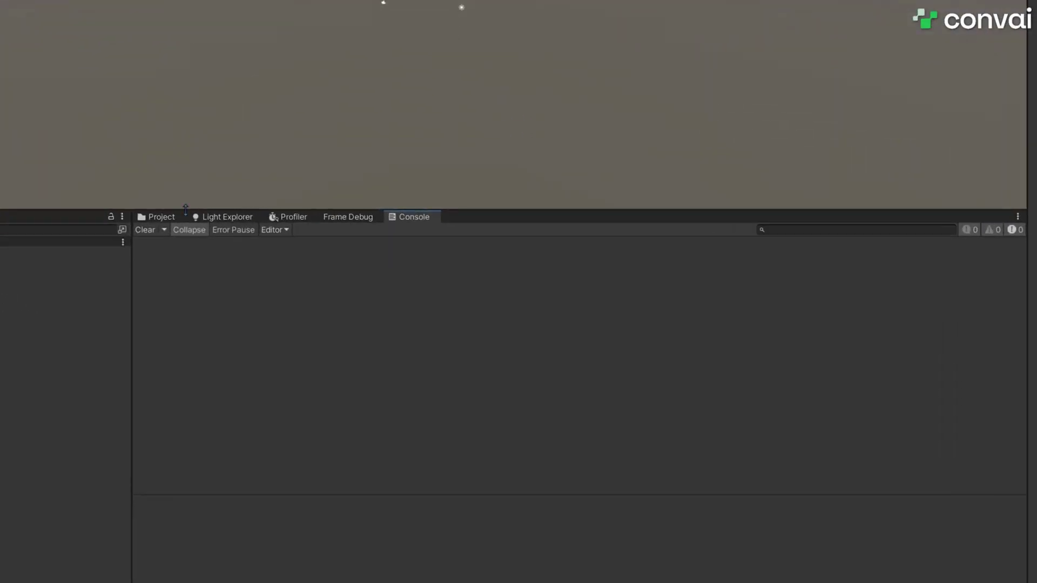
{"action": "left_click", "coordinate": [216, 298]}
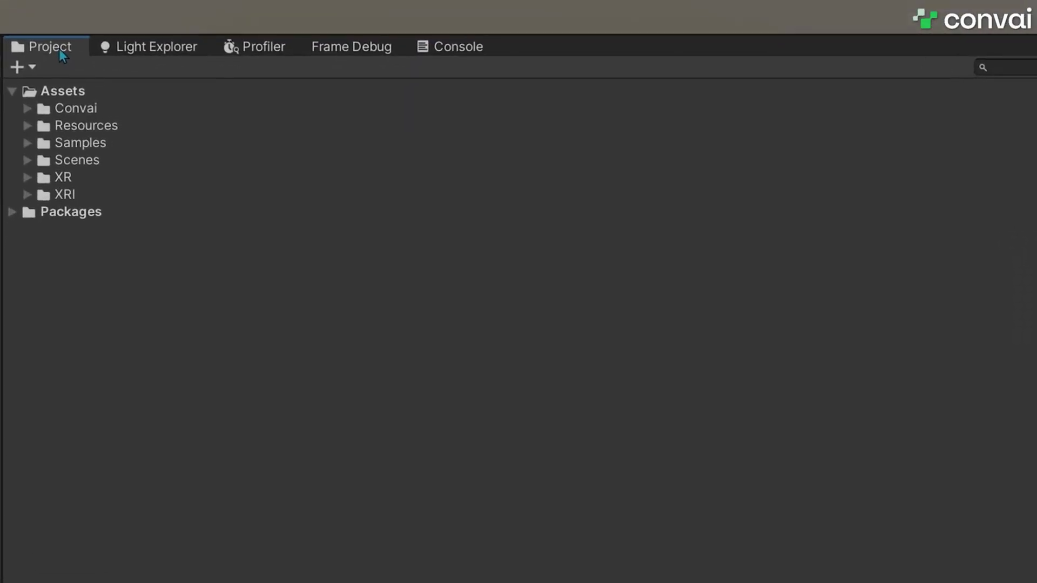
{"action": "left_click", "coordinate": [25, 109]}
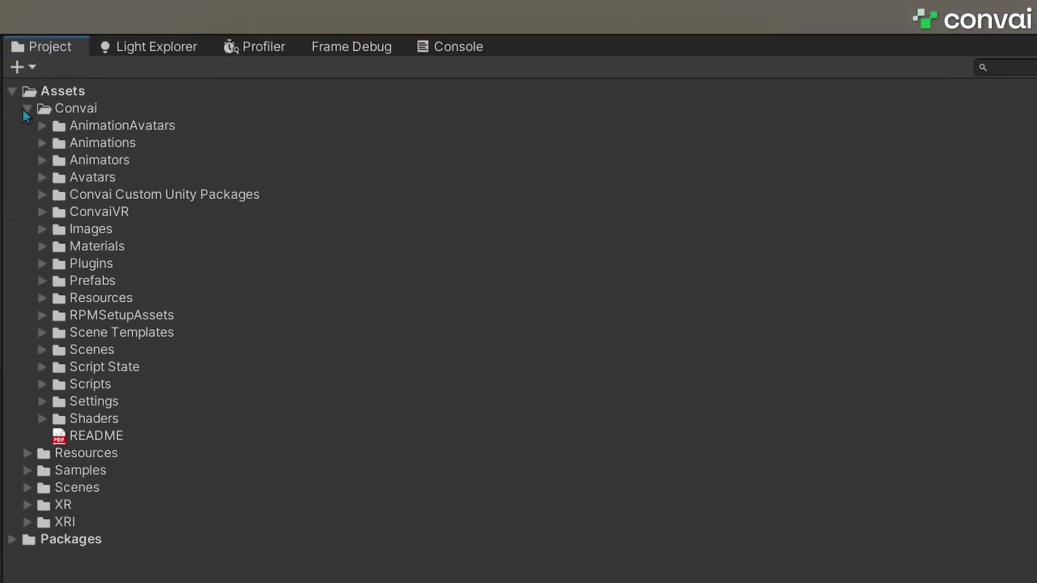
{"action": "left_click", "coordinate": [42, 211]}
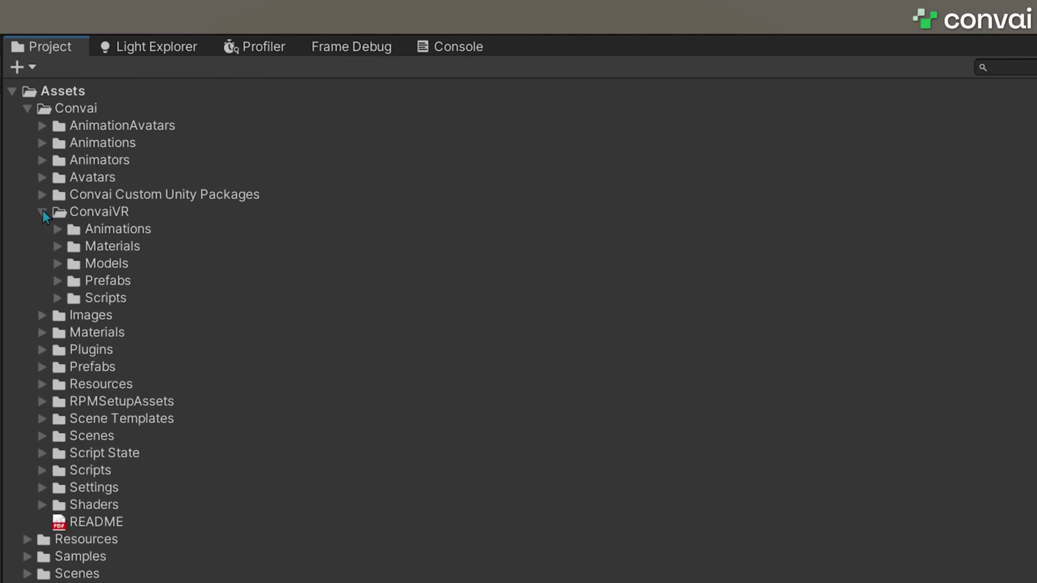
{"action": "left_click", "coordinate": [43, 436]}
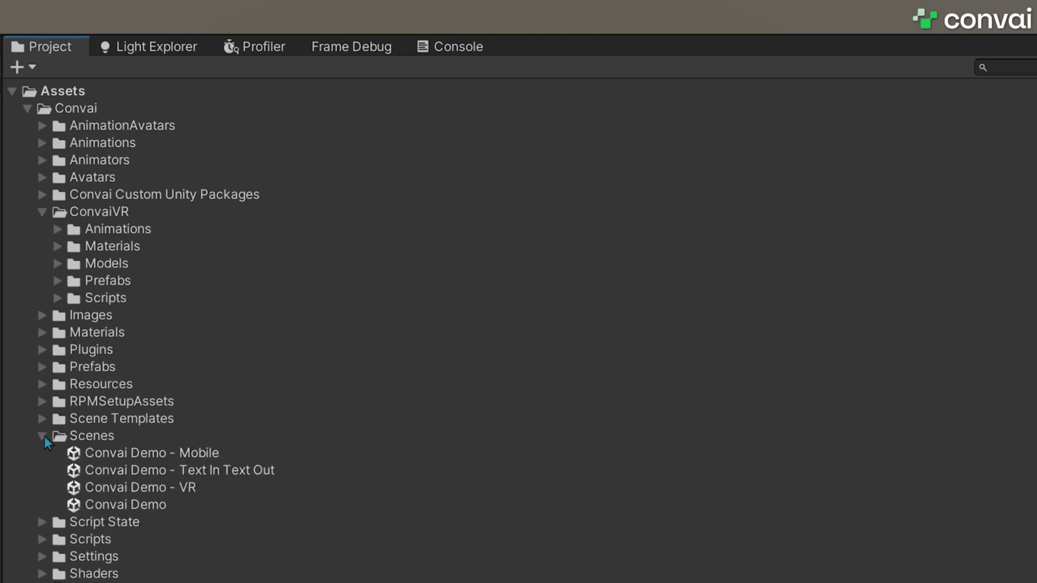
Load the Convai Demo - VR scene and import the TextMesh Pro essentials.
{"action": "double_click", "coordinate": [99, 488]}
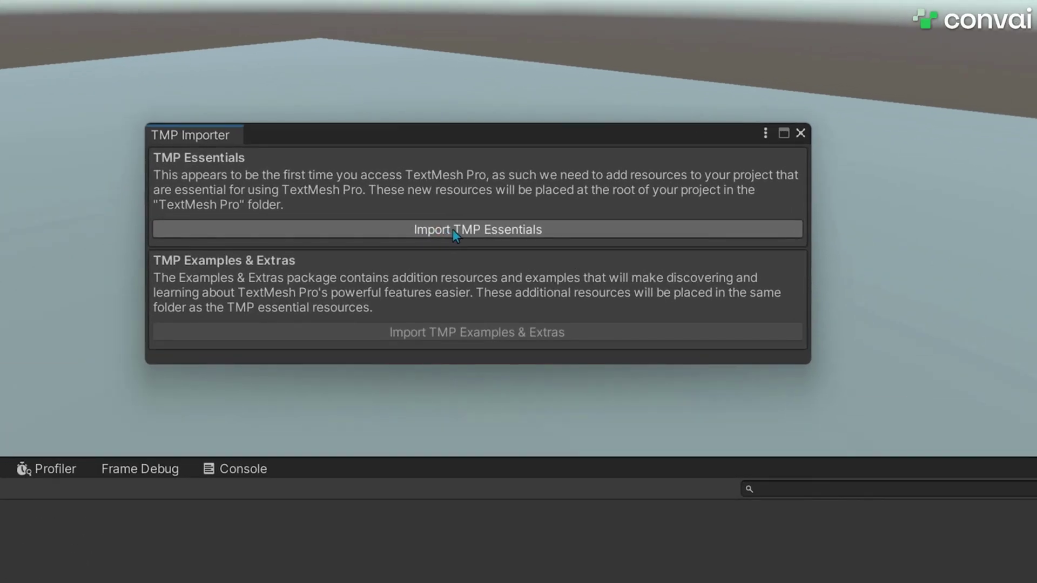
{"action": "left_click", "coordinate": [452, 229]}
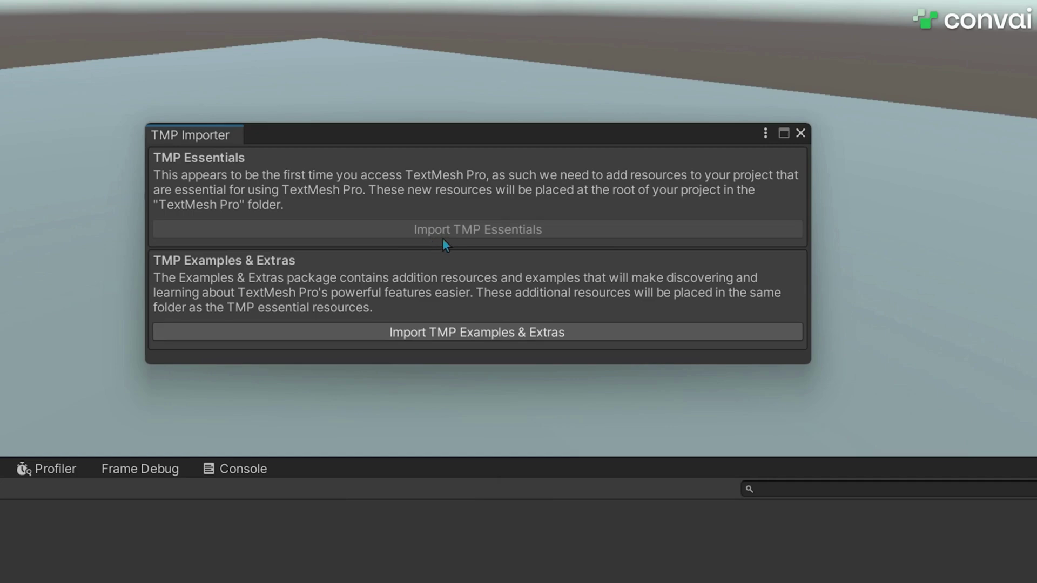
{"action": "left_click", "coordinate": [802, 136]}
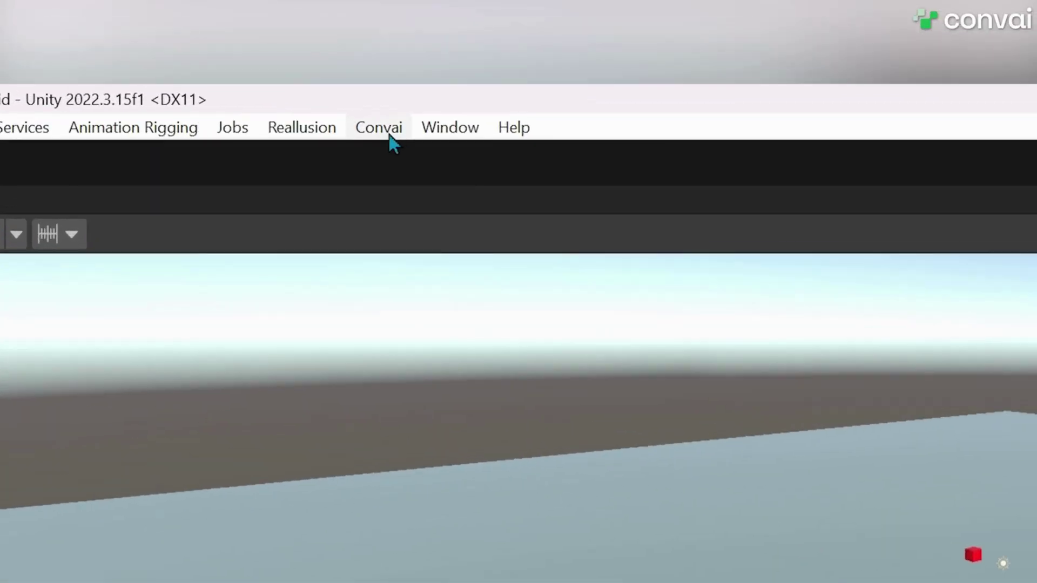
Bring up Build Settings listing Convai Demo - VR with Android as the platform.
{"action": "left_click", "coordinate": [233, 13]}
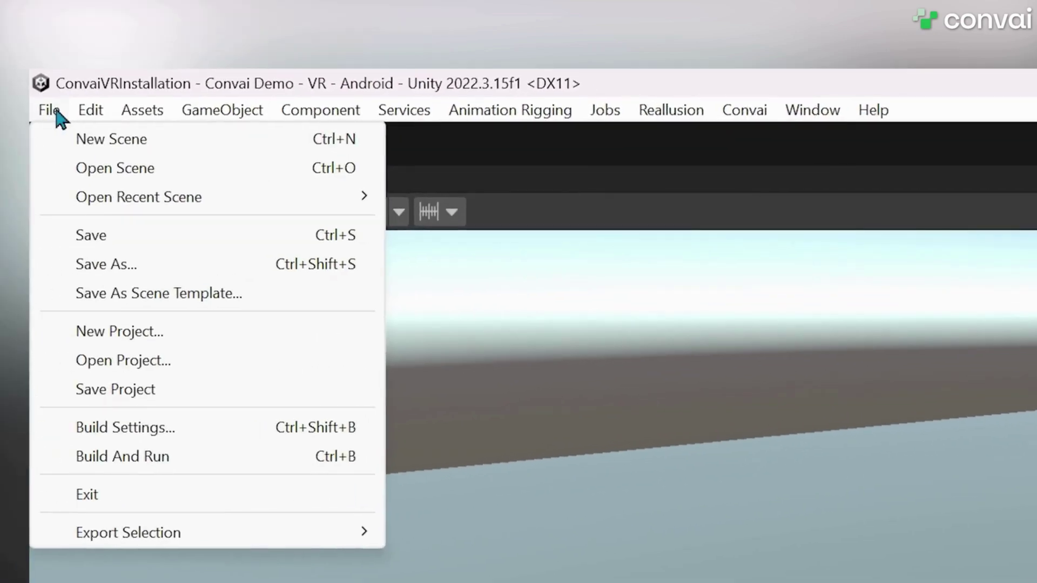
{"action": "left_click", "coordinate": [135, 437]}
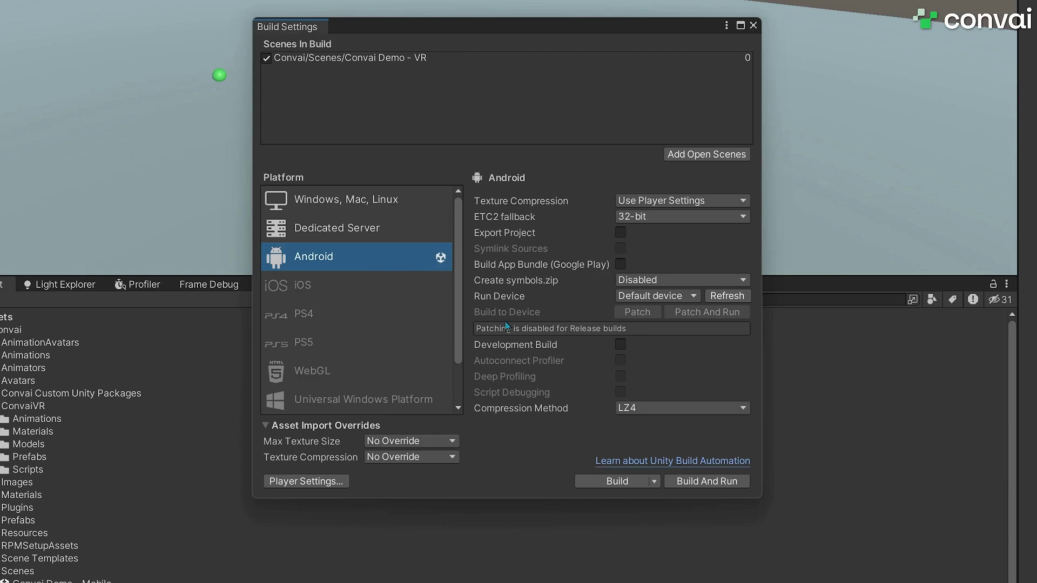
Start the Android build and create a Builds folder as its output location.
{"action": "left_click", "coordinate": [616, 483]}
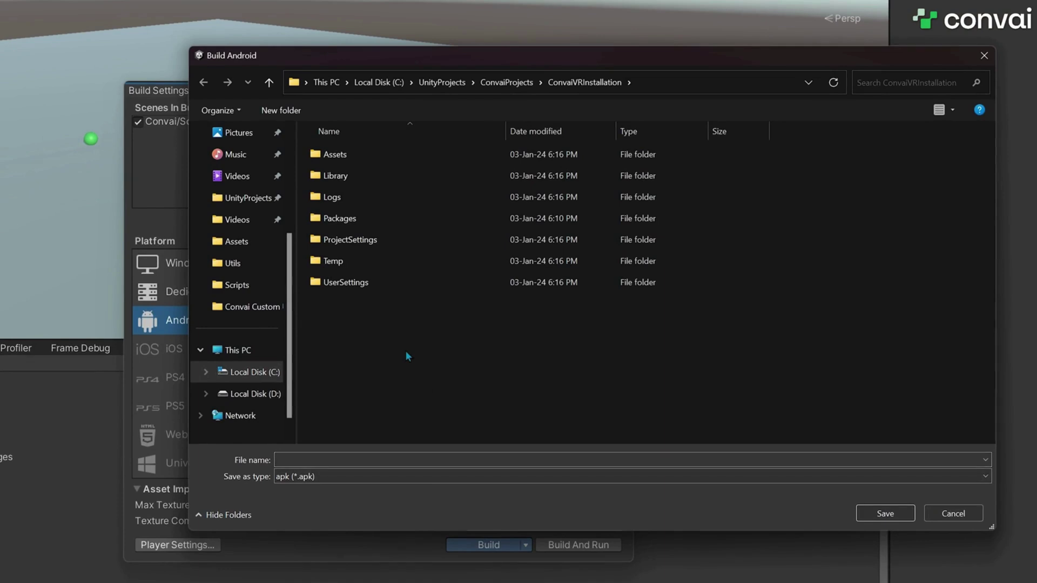
{"action": "right_click", "coordinate": [406, 351]}
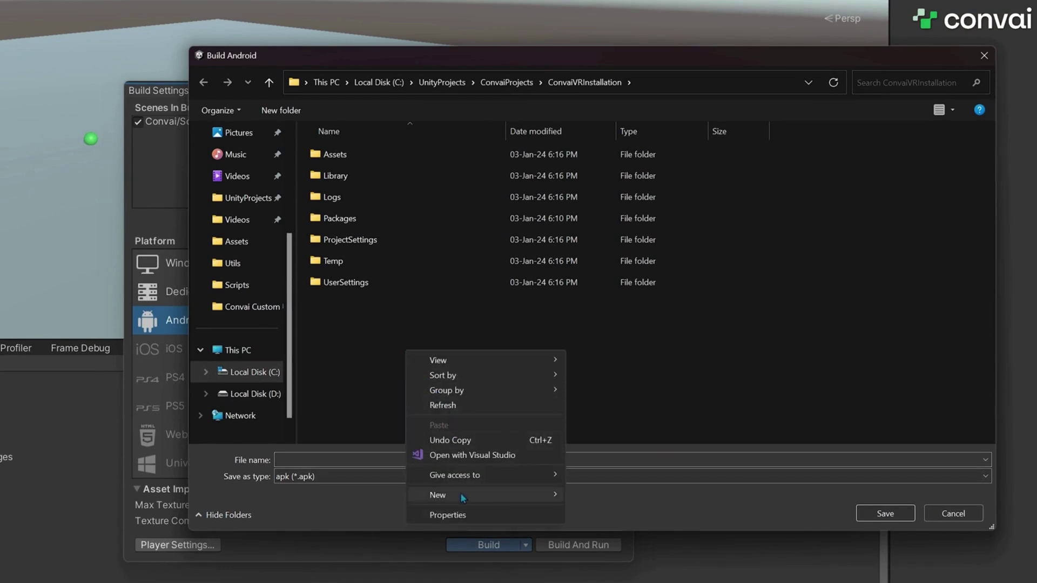
{"action": "left_click", "coordinate": [579, 497]}
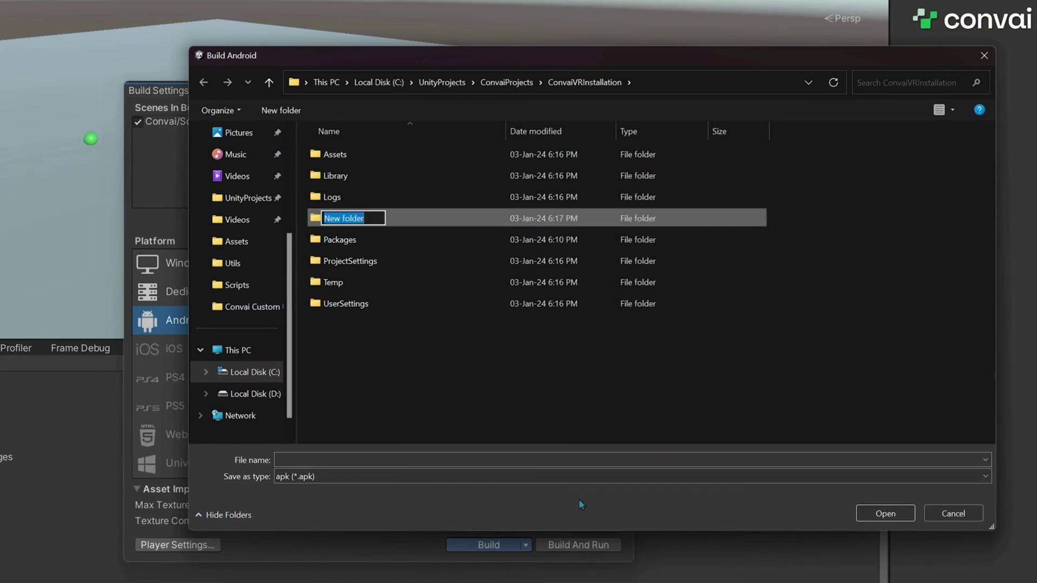
{"action": "type", "text": "Builds"}
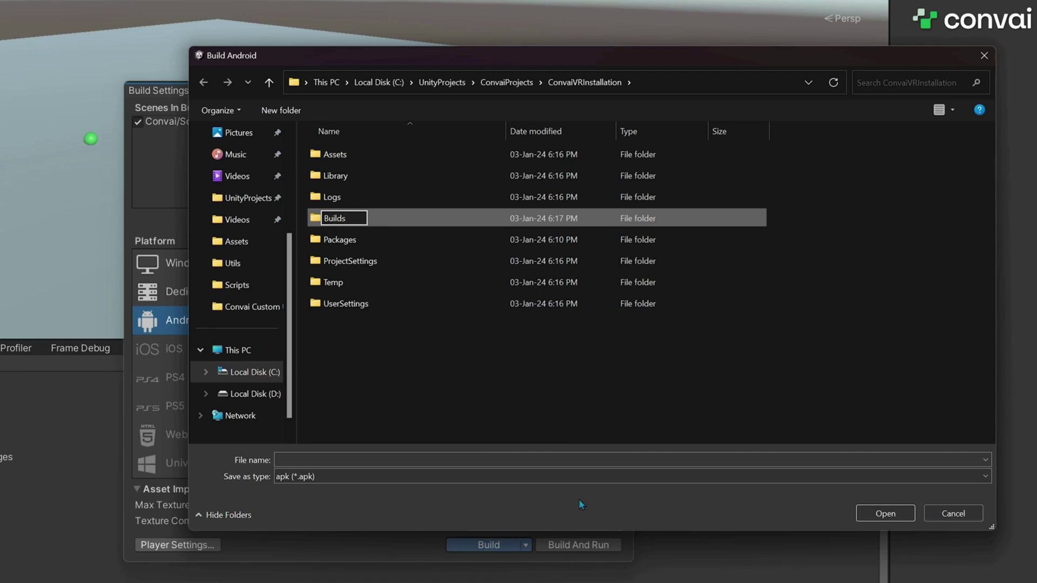
{"action": "key", "text": "Return"}
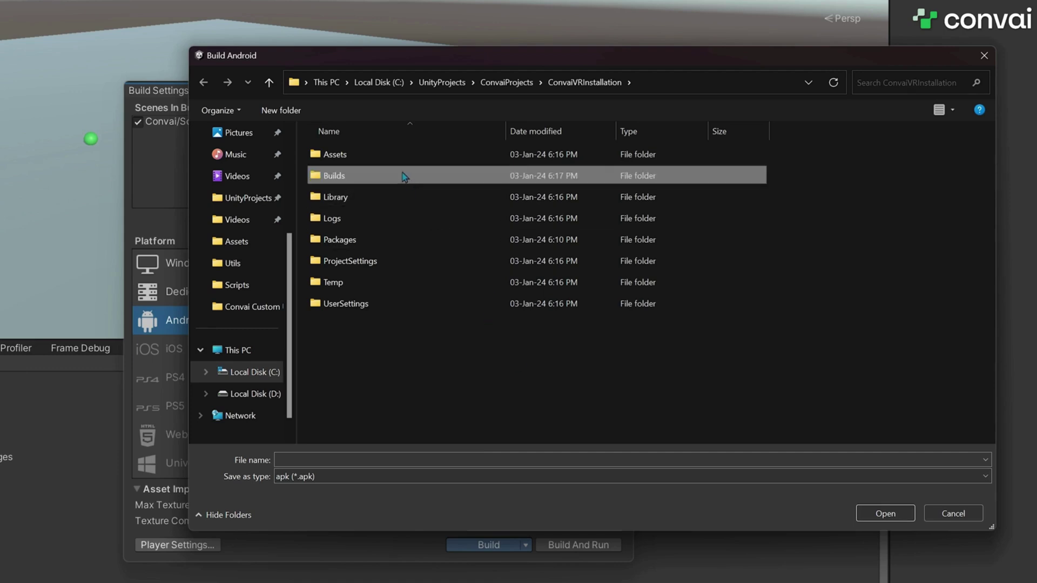
{"action": "double_click", "coordinate": [402, 175]}
{"action": "left_click", "coordinate": [356, 455]}
{"action": "type", "text": "C"}
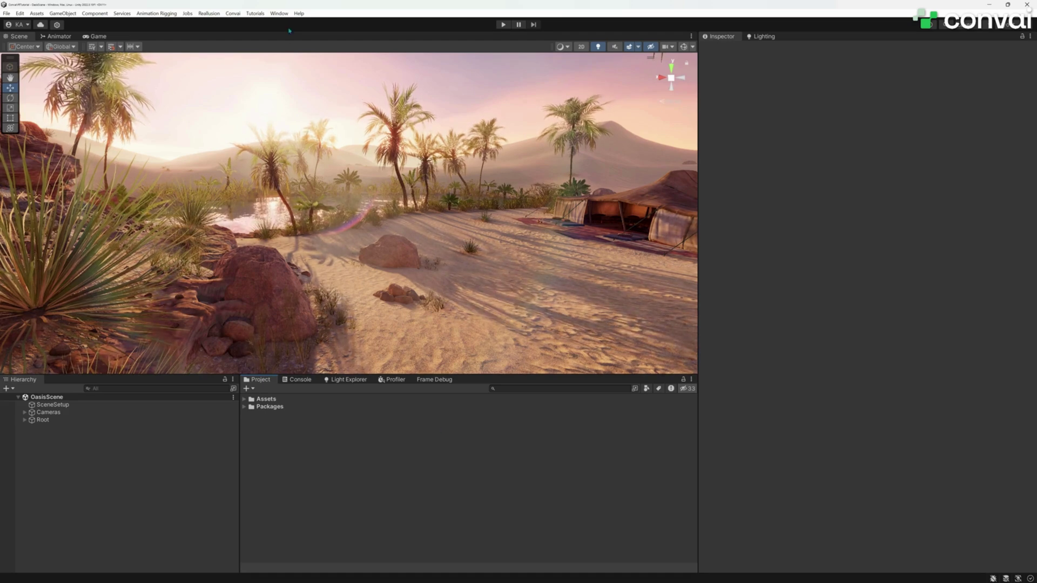
{"action": "left_click", "coordinate": [278, 13]}
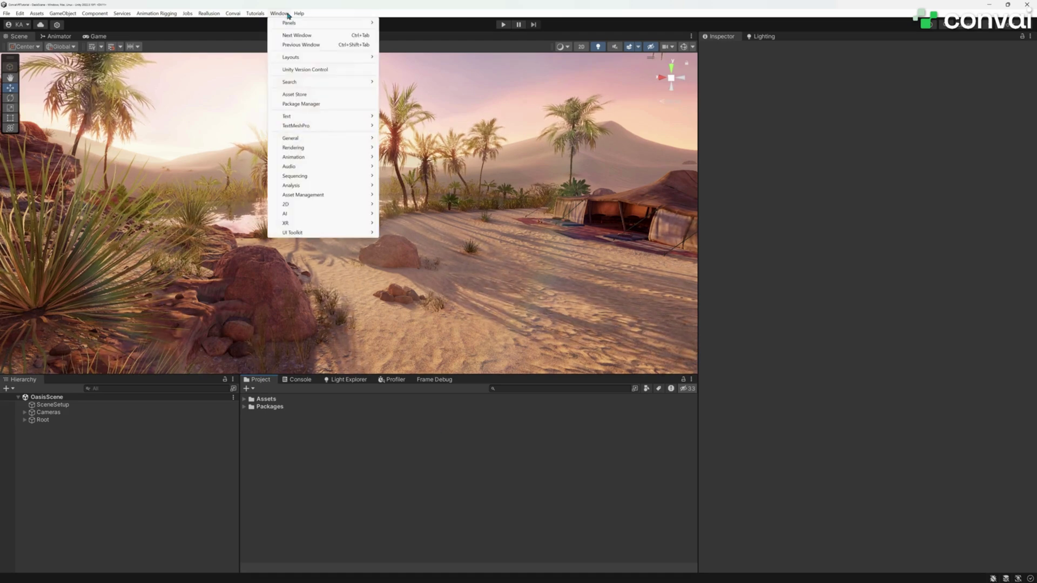
{"action": "left_click", "coordinate": [319, 105]}
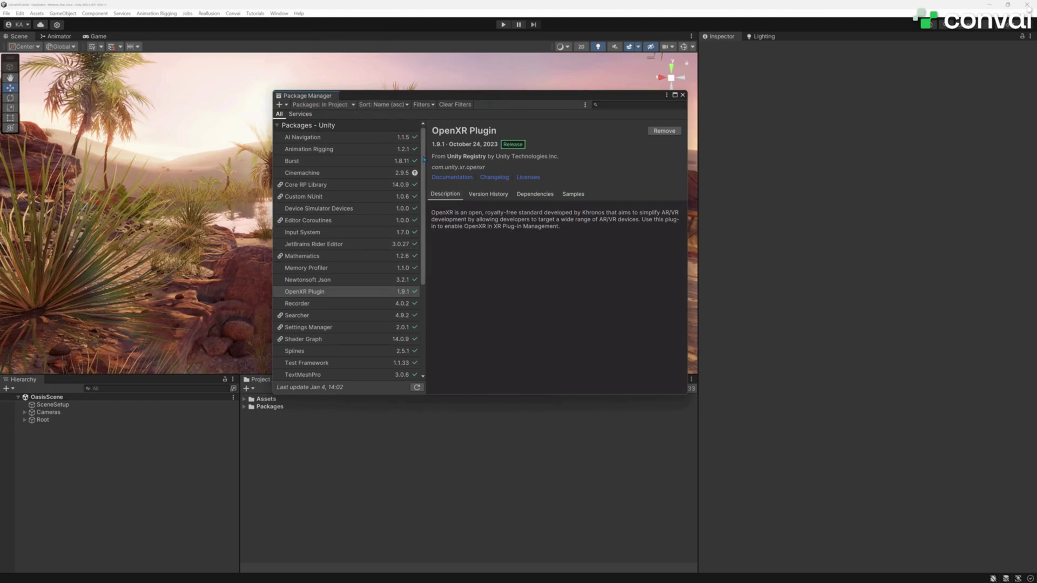
{"action": "scroll", "coordinate": [424, 160], "scroll_direction": "down", "scroll_amount": 3}
{"action": "scroll", "coordinate": [424, 160], "scroll_direction": "down", "scroll_amount": 2}
{"action": "scroll", "coordinate": [424, 160], "scroll_direction": "down", "scroll_amount": 1}
{"action": "left_click", "coordinate": [352, 105]}
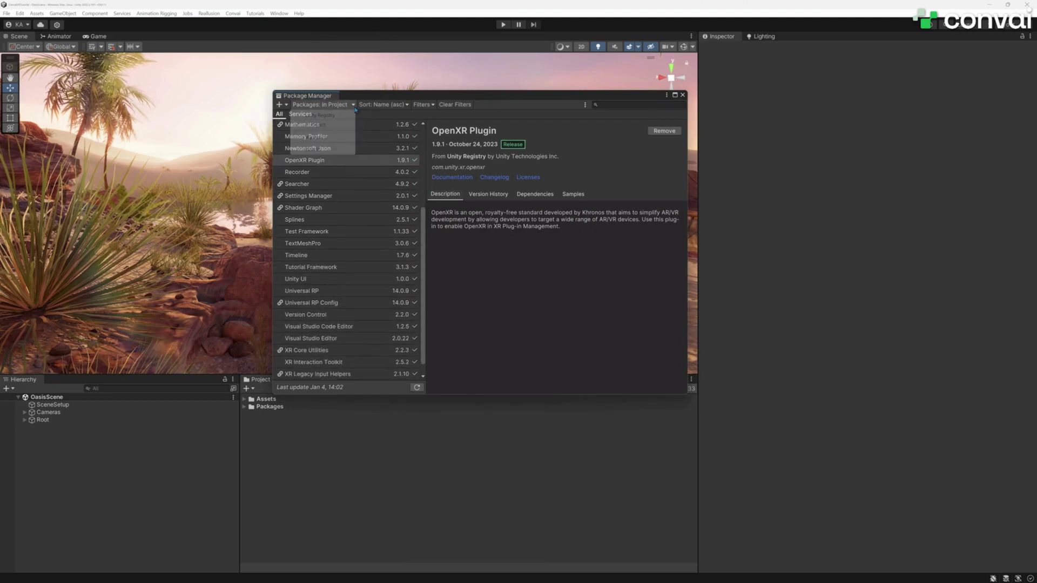
{"action": "left_click", "coordinate": [338, 125]}
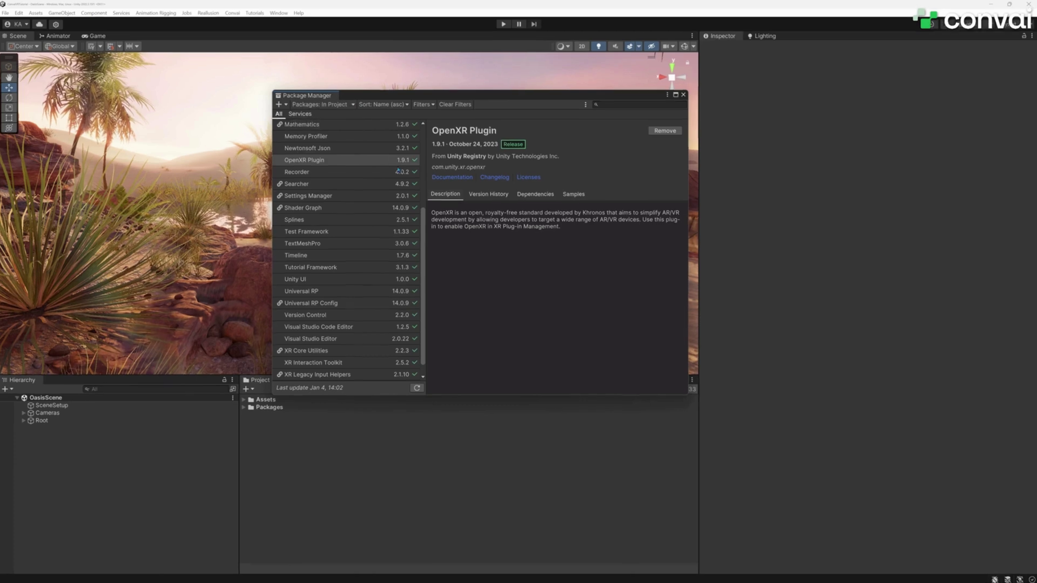
{"action": "scroll", "coordinate": [424, 251], "scroll_direction": "down", "scroll_amount": 1}
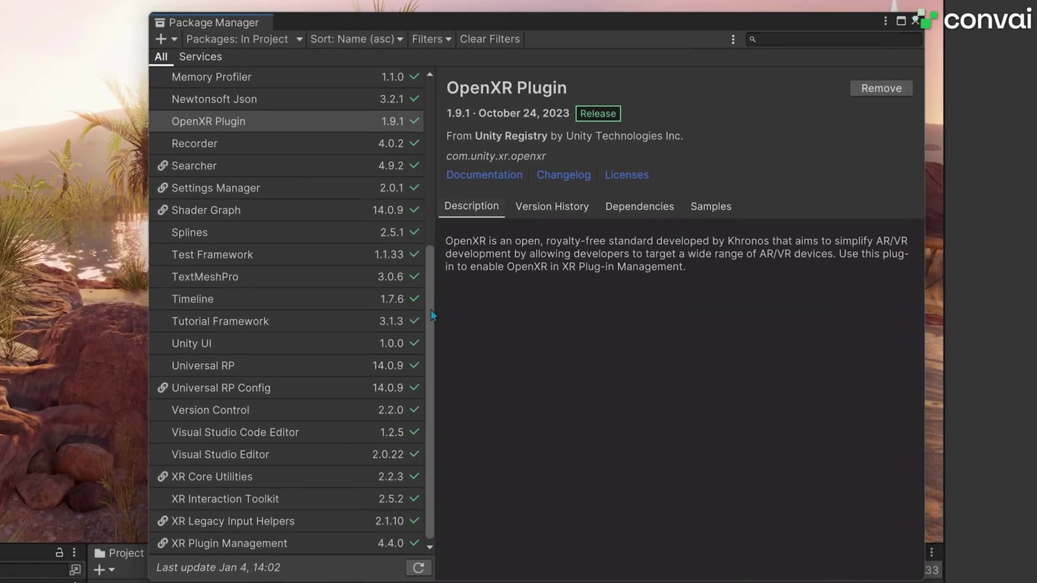
{"action": "left_click", "coordinate": [307, 500]}
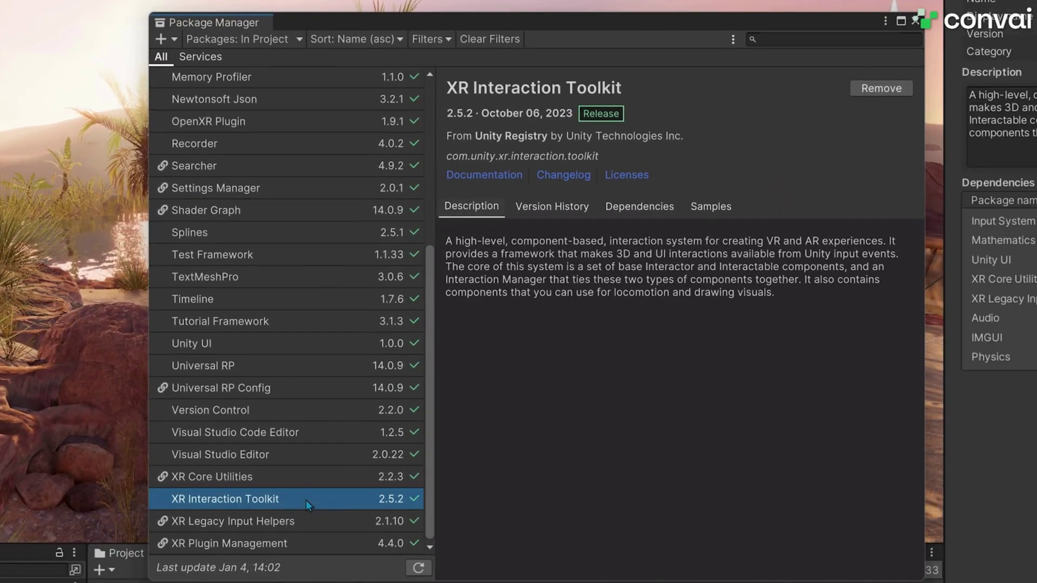
{"action": "left_click", "coordinate": [270, 371]}
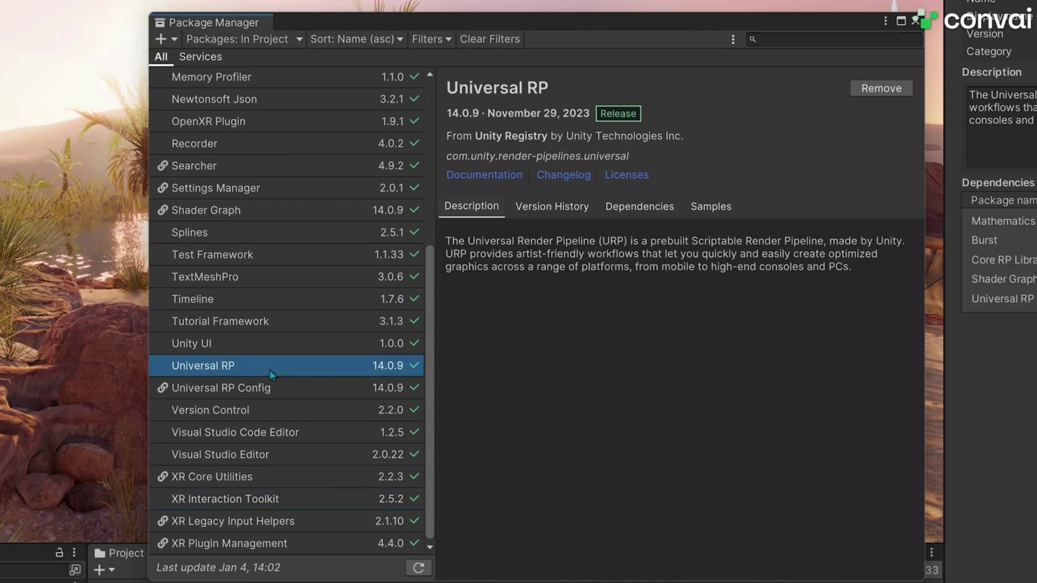
{"action": "left_click", "coordinate": [290, 126]}
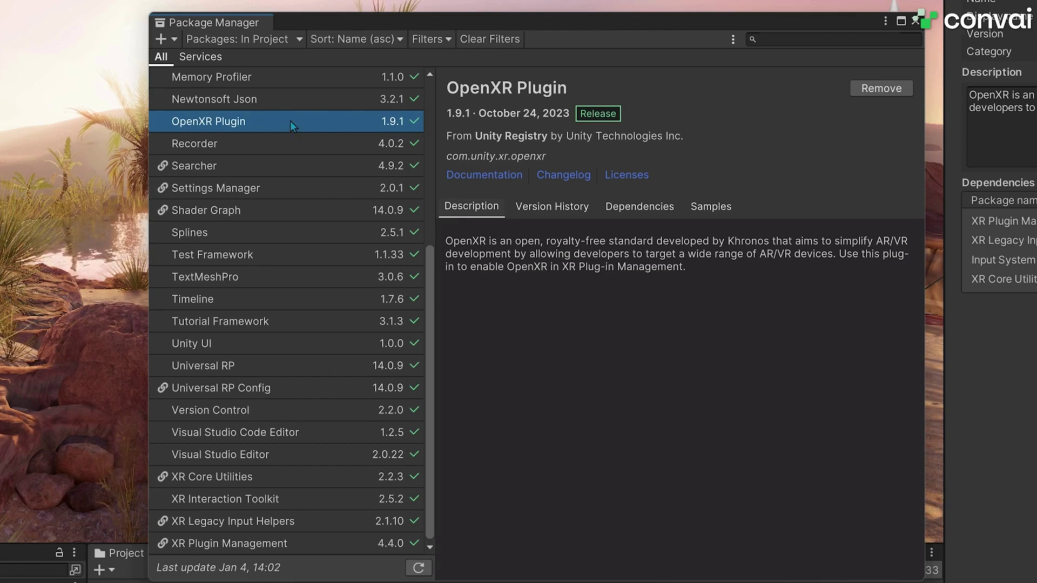
{"action": "left_click", "coordinate": [289, 44]}
{"action": "left_click", "coordinate": [283, 60]}
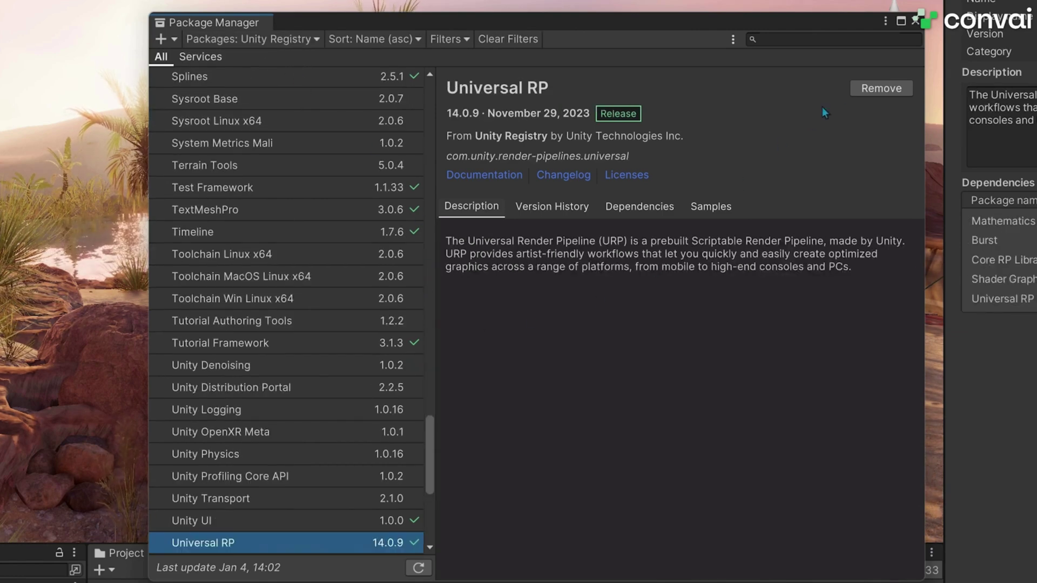
{"action": "left_click", "coordinate": [914, 22]}
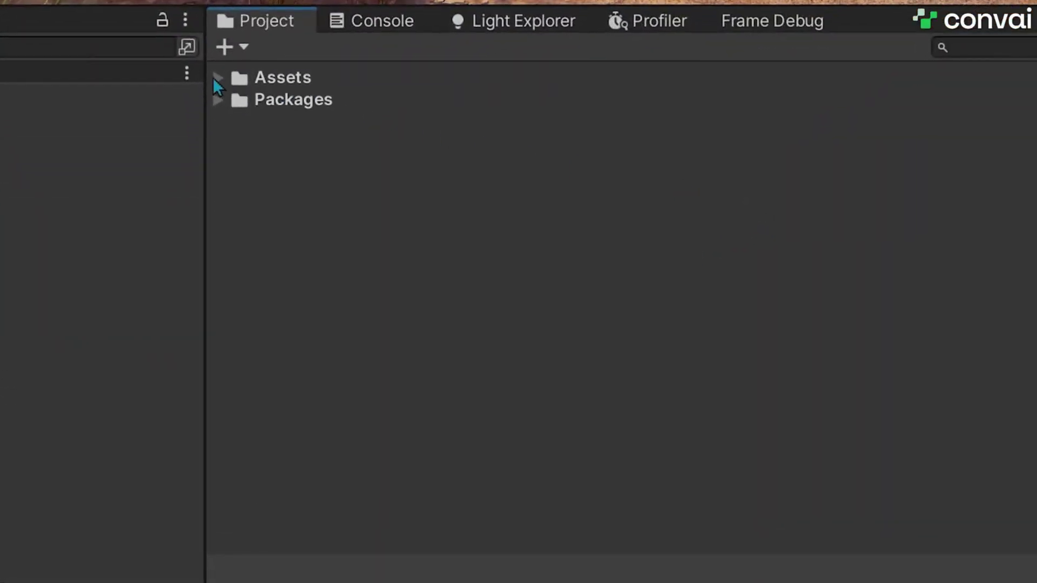
Open the ConvaiVRUpgrader package from Assets > Convai > Convai Custom Unity Packages.
{"action": "left_click", "coordinate": [217, 79]}
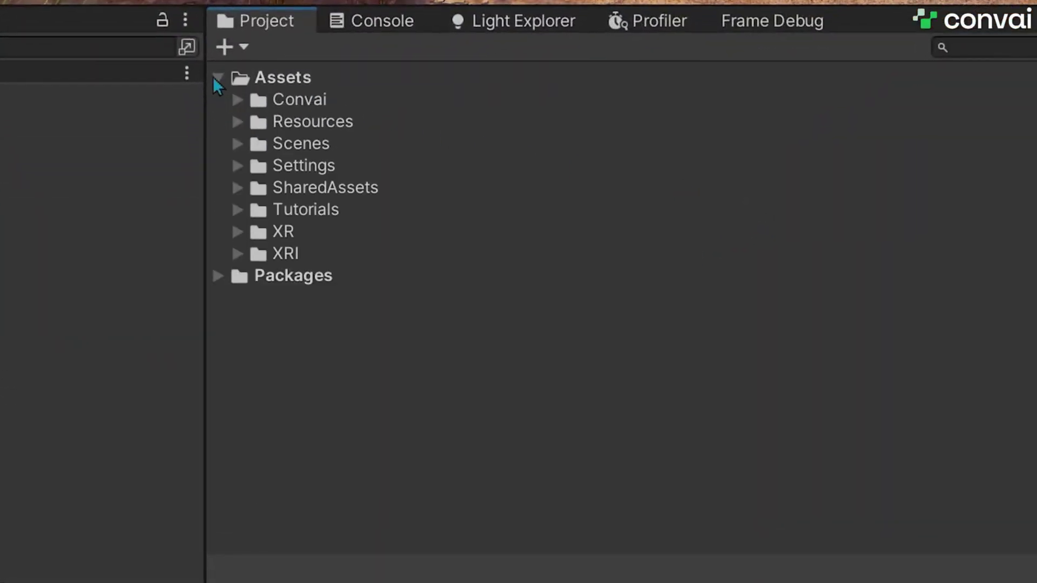
{"action": "left_click", "coordinate": [238, 101]}
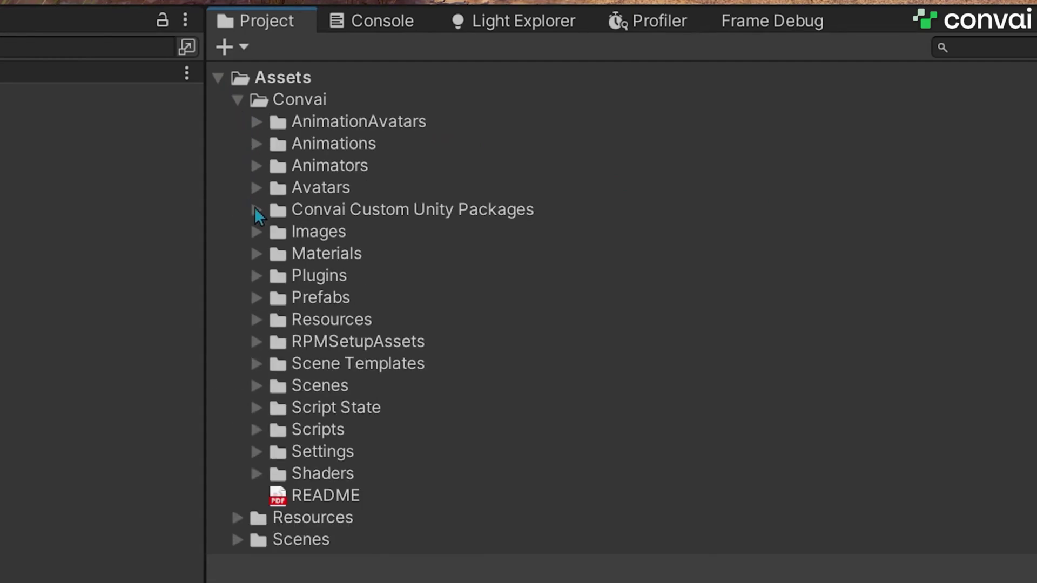
{"action": "left_click", "coordinate": [256, 210]}
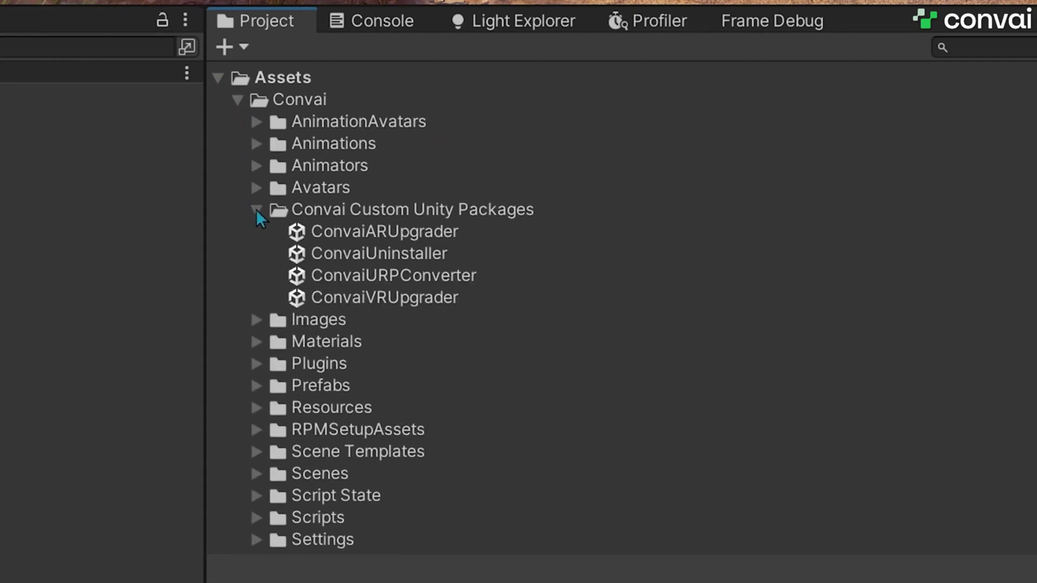
{"action": "left_click", "coordinate": [416, 311]}
{"action": "double_click", "coordinate": [413, 301]}
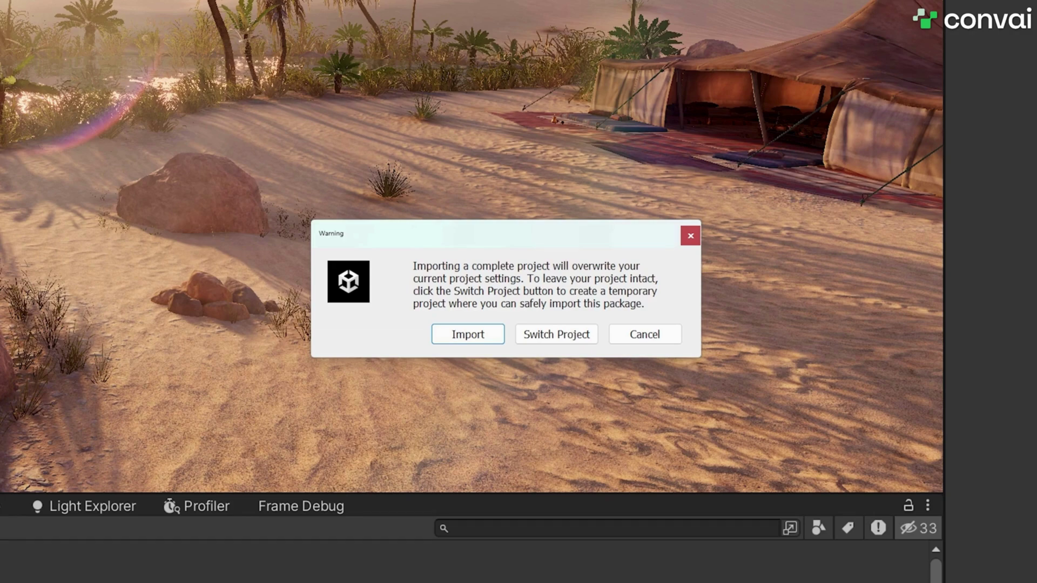
Import ConvaiVRUpgrader with EditorBuildSettings.asset and the other ProjectSettings files unchecked.
{"action": "left_click", "coordinate": [449, 335]}
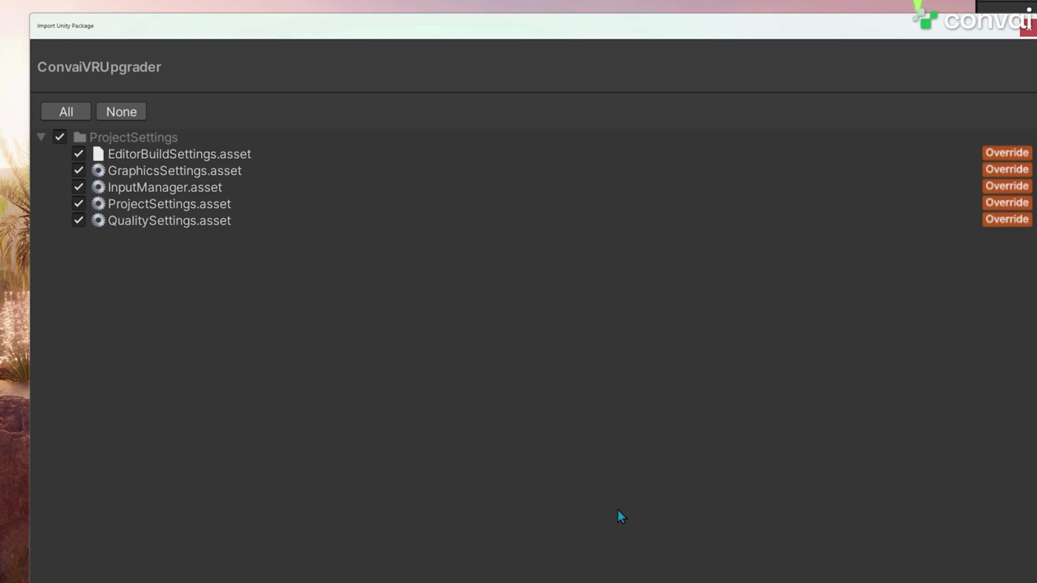
{"action": "left_click", "coordinate": [79, 221]}
{"action": "left_click", "coordinate": [78, 204]}
{"action": "left_click", "coordinate": [79, 187]}
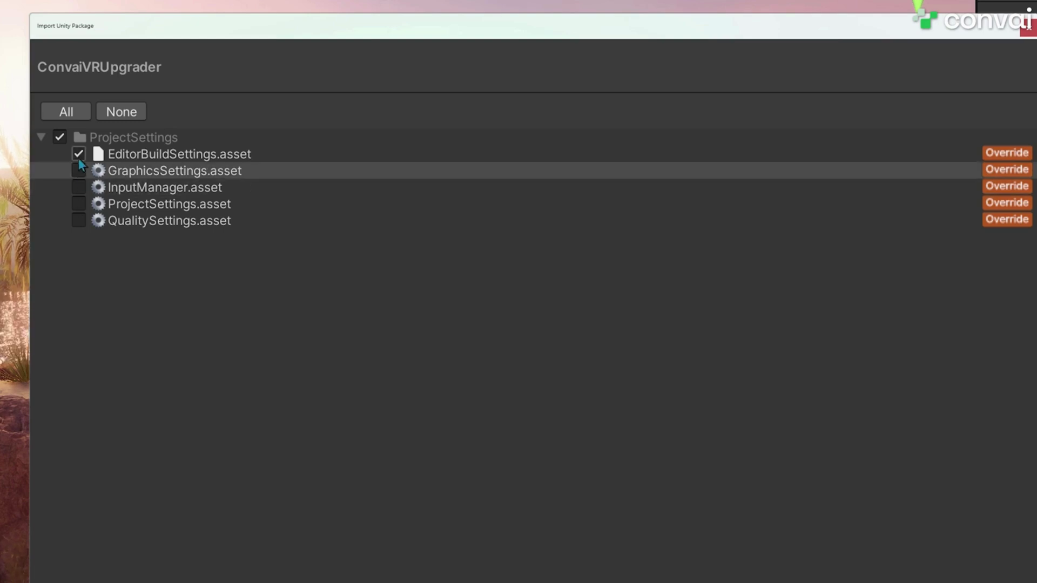
{"action": "left_click", "coordinate": [79, 154]}
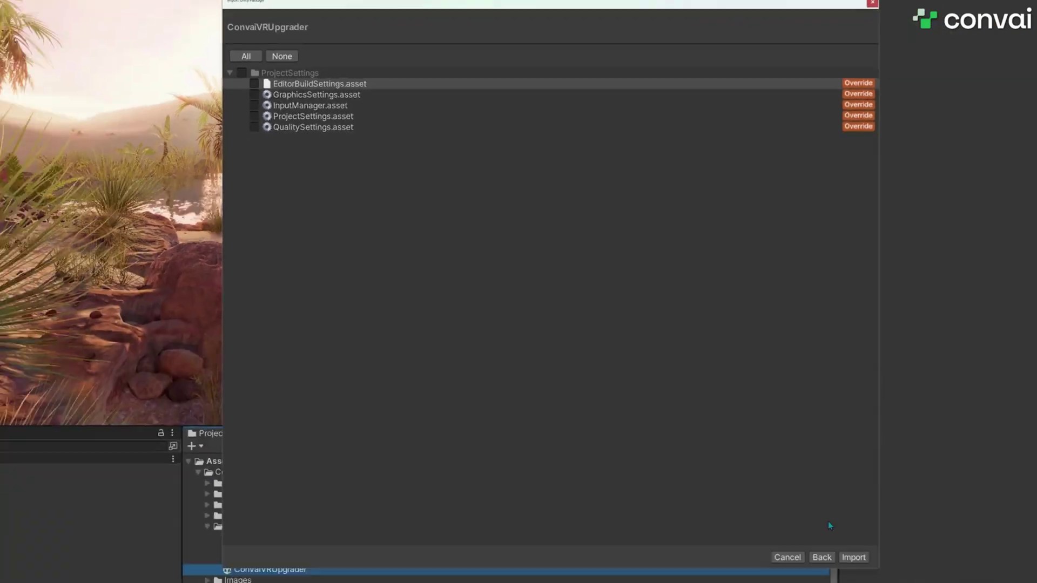
{"action": "left_click", "coordinate": [846, 540]}
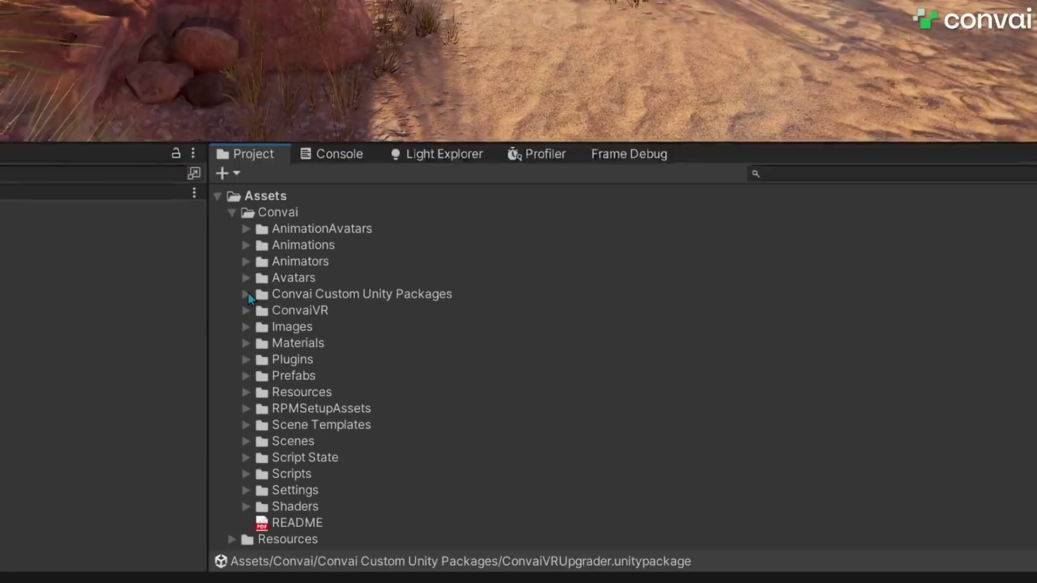
Expand ConvaiVR > Prefabs and drag the CONVAI VR Base Scene Prefab into OasisScene.
{"action": "left_click", "coordinate": [245, 291]}
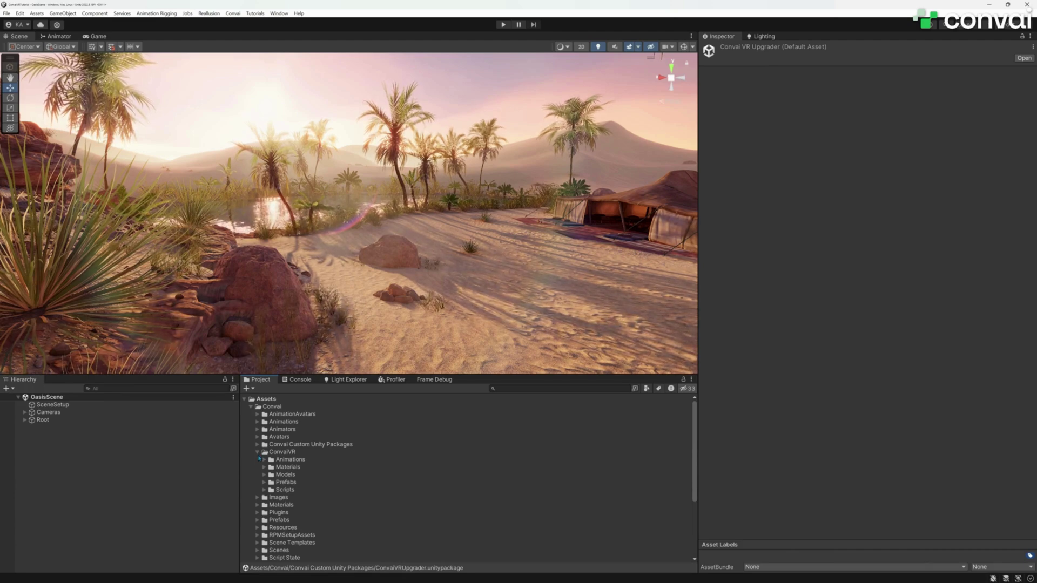
{"action": "left_click", "coordinate": [260, 453]}
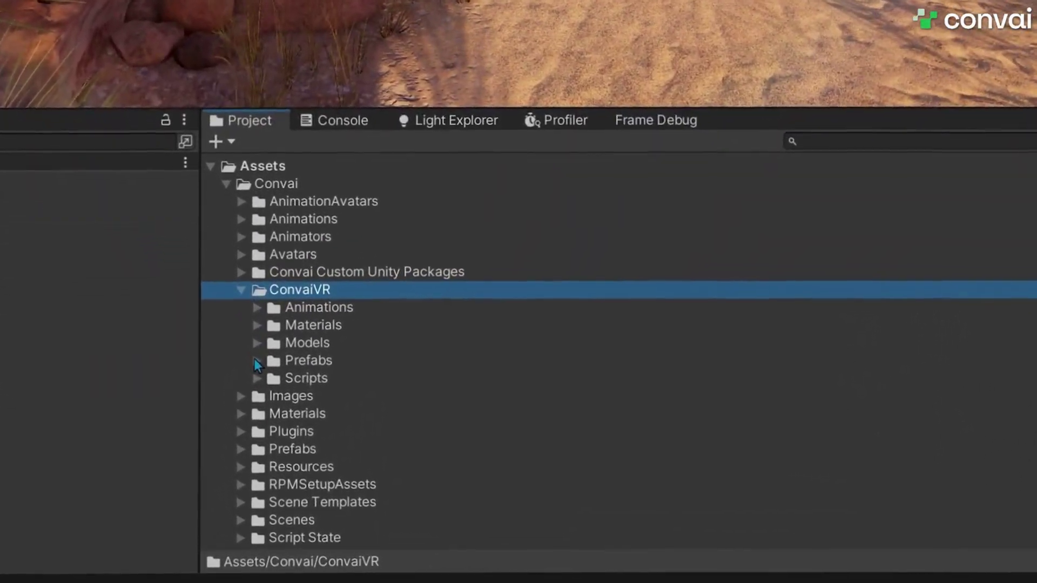
{"action": "left_click", "coordinate": [262, 449]}
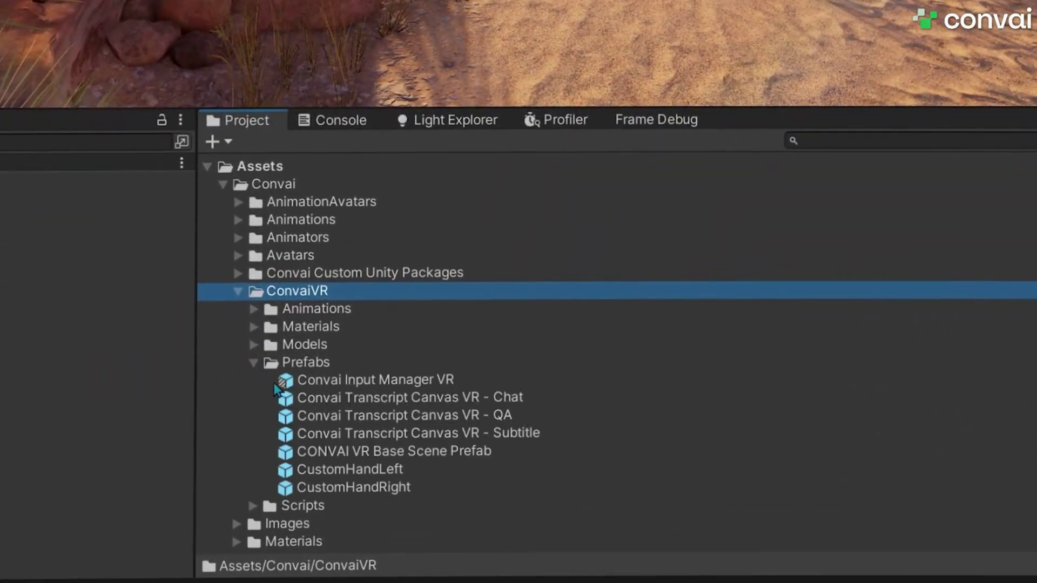
{"action": "left_click", "coordinate": [348, 455]}
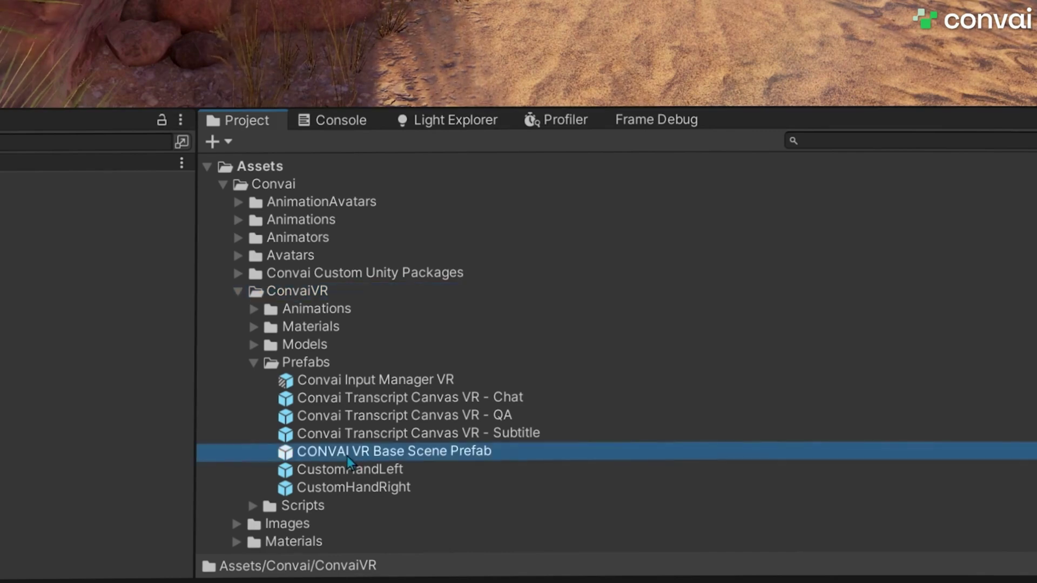
{"action": "left_click_drag", "start_coordinate": [297, 459], "coordinate": [385, 348]}
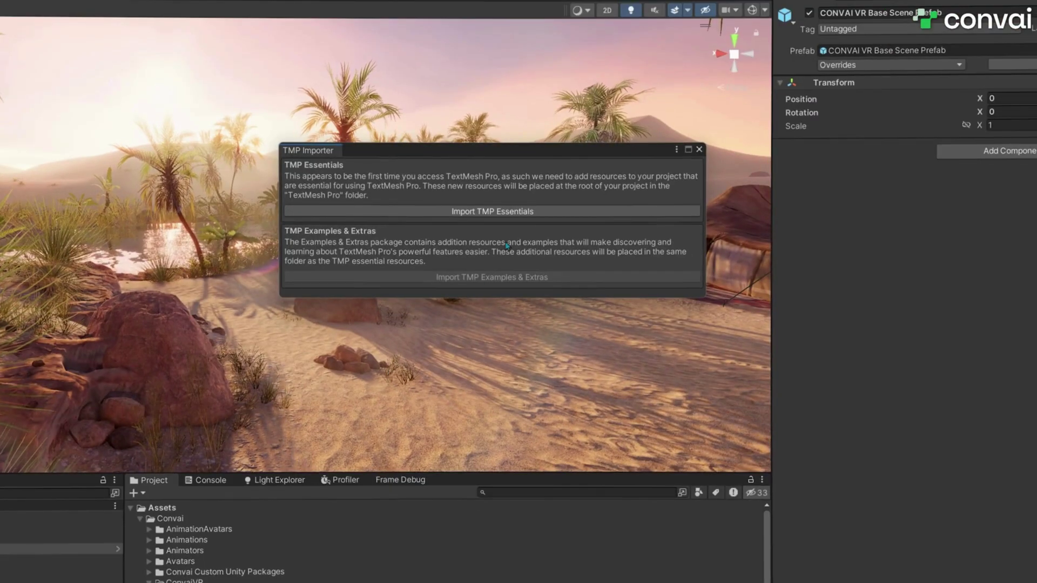
Import the TMP Essentials, close the TMP Importer, and view NPC Amelia in the scene.
{"action": "left_click", "coordinate": [504, 214]}
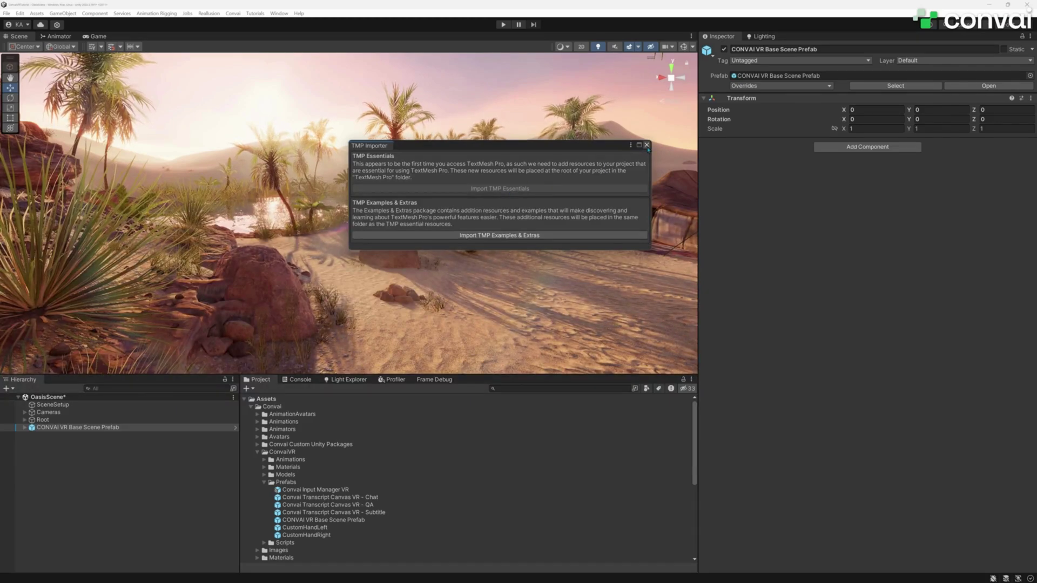
{"action": "left_click", "coordinate": [646, 144]}
{"action": "left_click_drag", "start_coordinate": [216, 195], "coordinate": [106, 203], "text": "alt"}
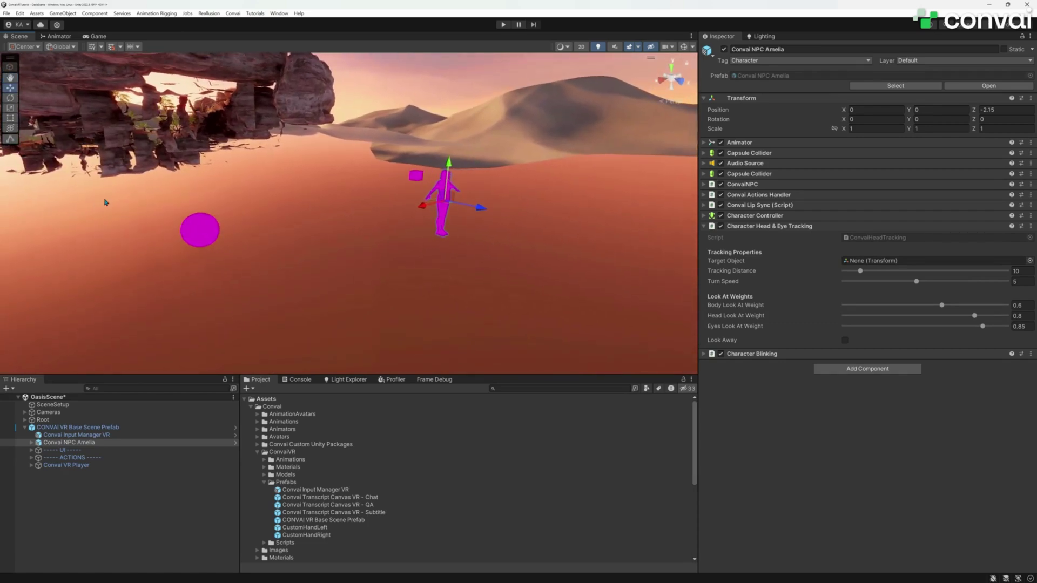
Import the full ConvaiURPConverter package from Convai Custom Unity Packages.
{"action": "left_click", "coordinate": [258, 452]}
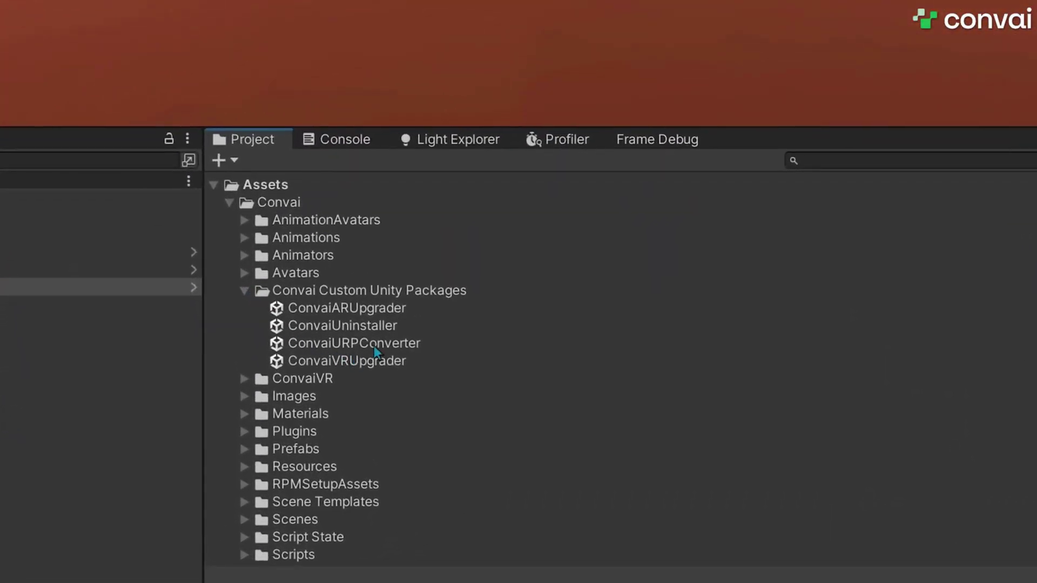
{"action": "double_click", "coordinate": [373, 345]}
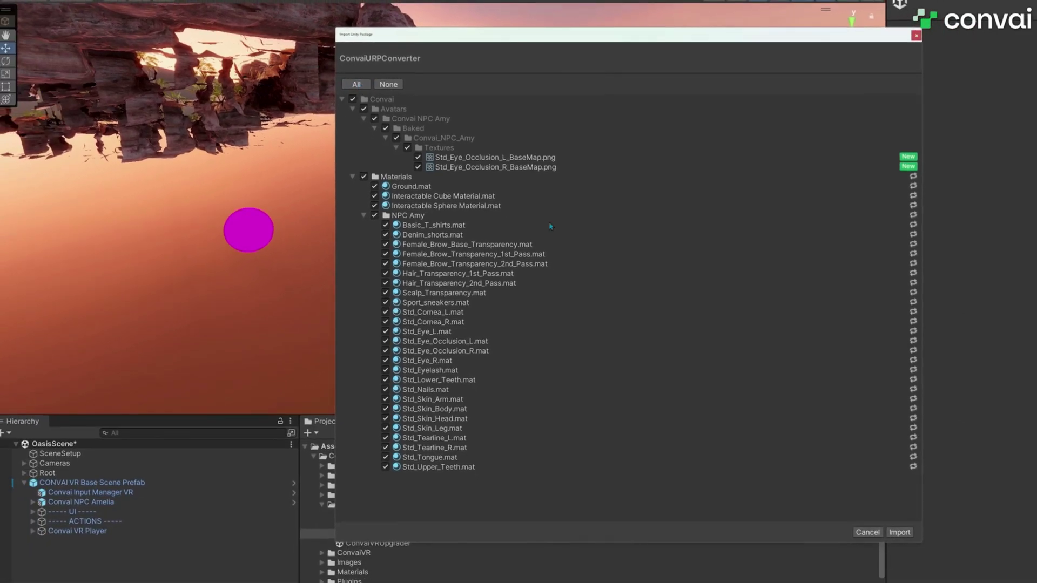
{"action": "left_click", "coordinate": [905, 536]}
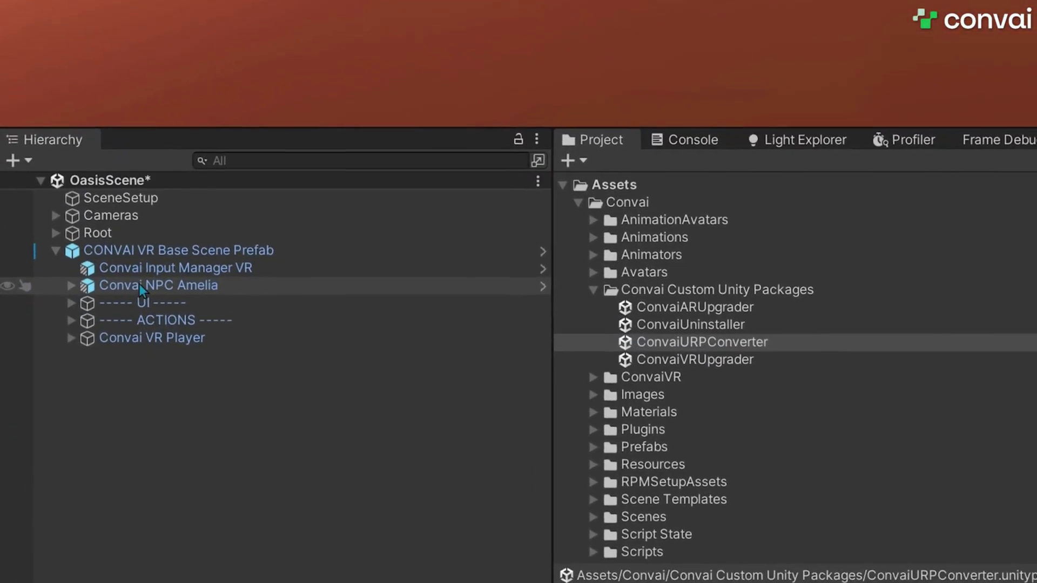
Select Convai NPC Amelia, expand ACTIONS, and multi-select the Ball, Box and Convai VR Player.
{"action": "left_click", "coordinate": [140, 285]}
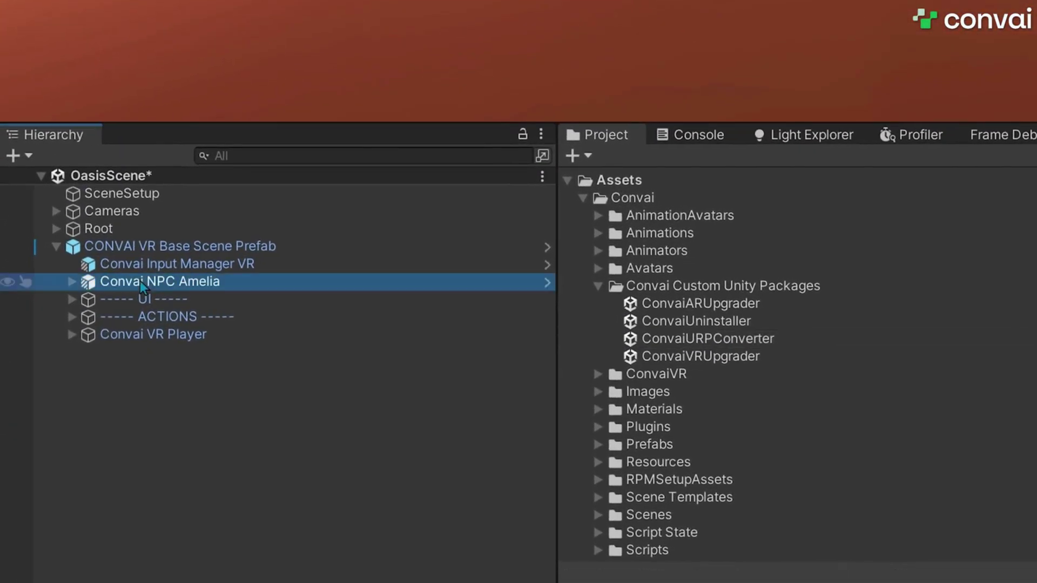
{"action": "left_click", "coordinate": [73, 316]}
{"action": "left_click", "coordinate": [128, 336], "text": "ctrl"}
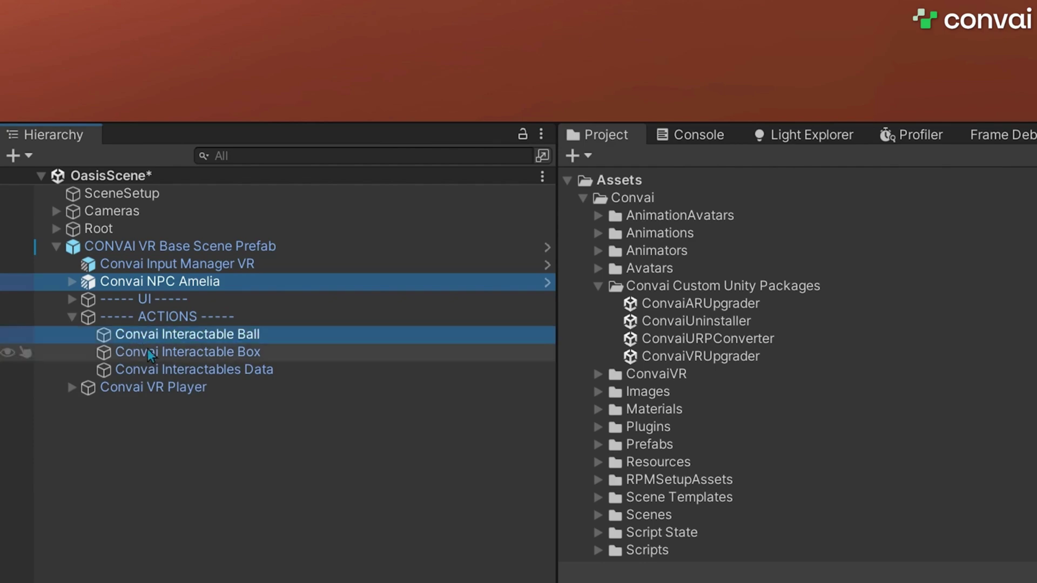
{"action": "left_click", "coordinate": [198, 355], "text": "ctrl"}
{"action": "left_click", "coordinate": [121, 389], "text": "ctrl"}
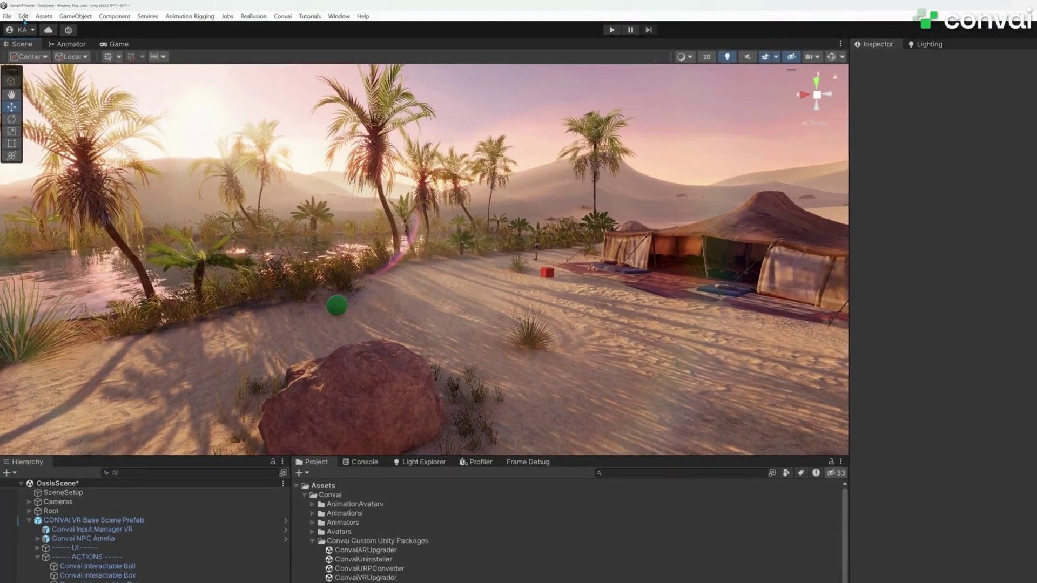
Open Edit > Project Settings, reposition the window, and show the XR Plug-in Management page.
{"action": "left_click", "coordinate": [20, 13]}
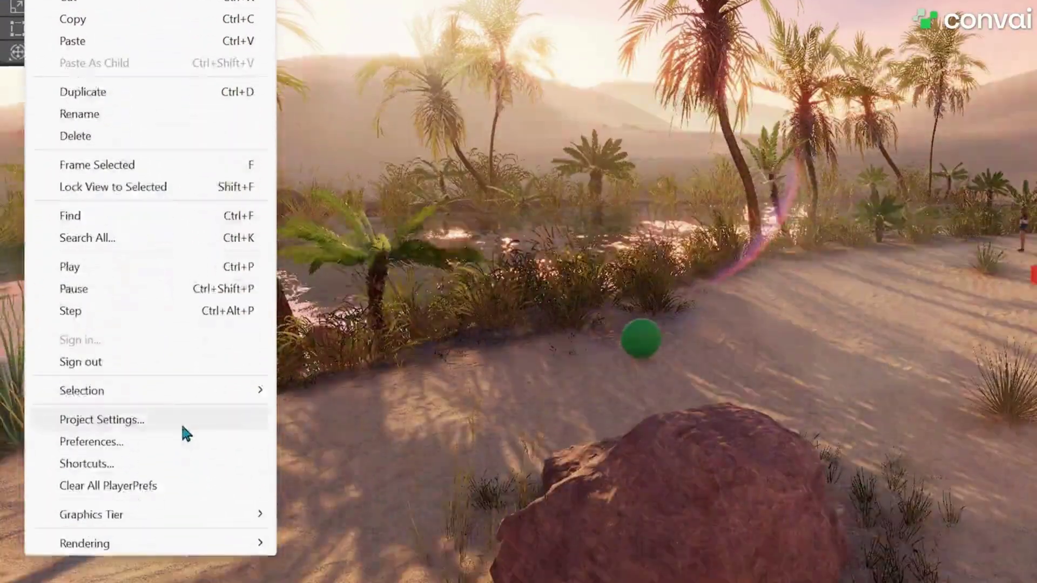
{"action": "left_click", "coordinate": [182, 426]}
{"action": "left_click_drag", "start_coordinate": [324, 543], "coordinate": [542, 111]}
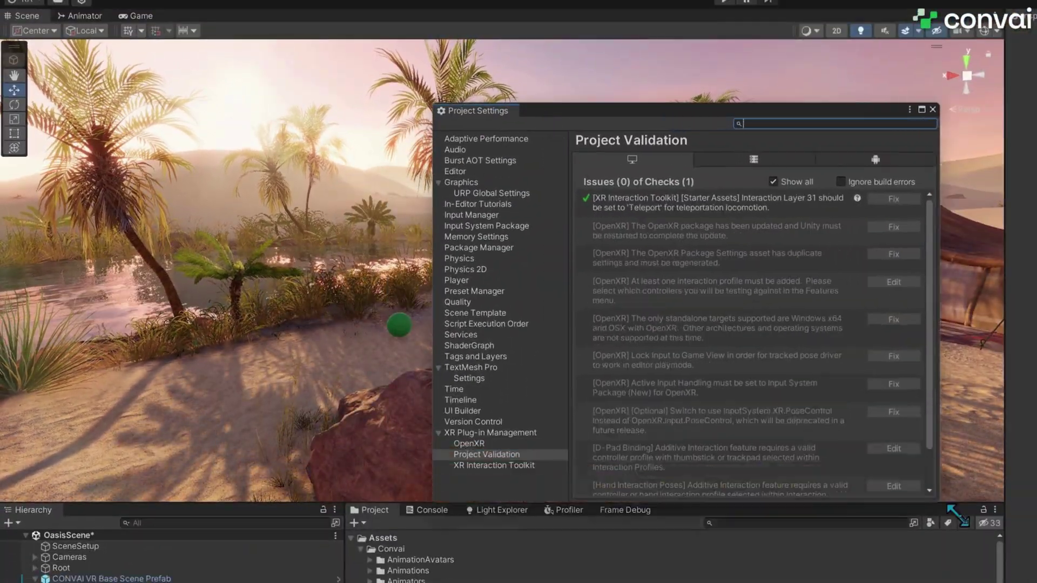
{"action": "left_click", "coordinate": [493, 435]}
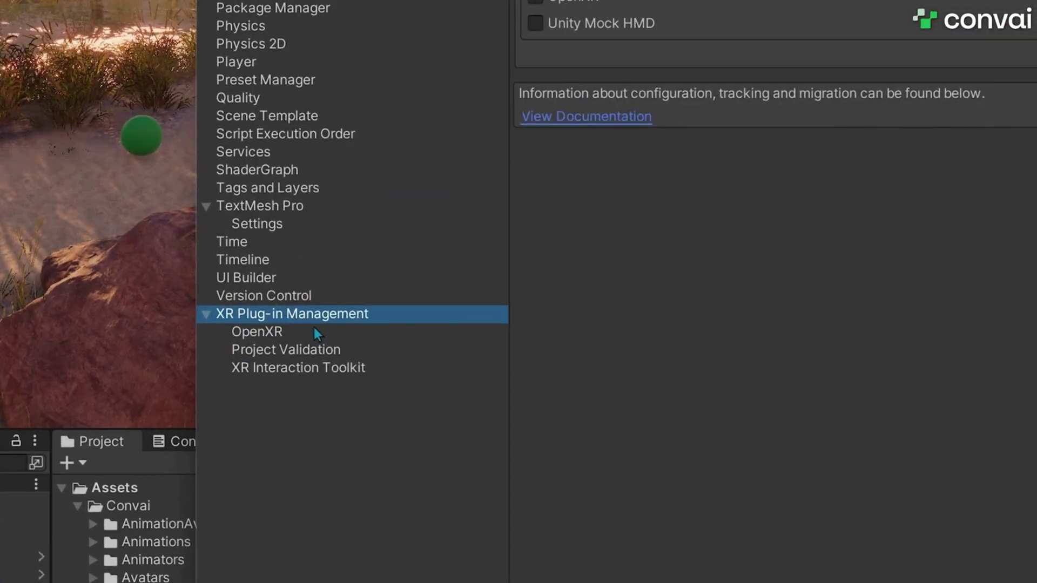
{"action": "left_click", "coordinate": [296, 352]}
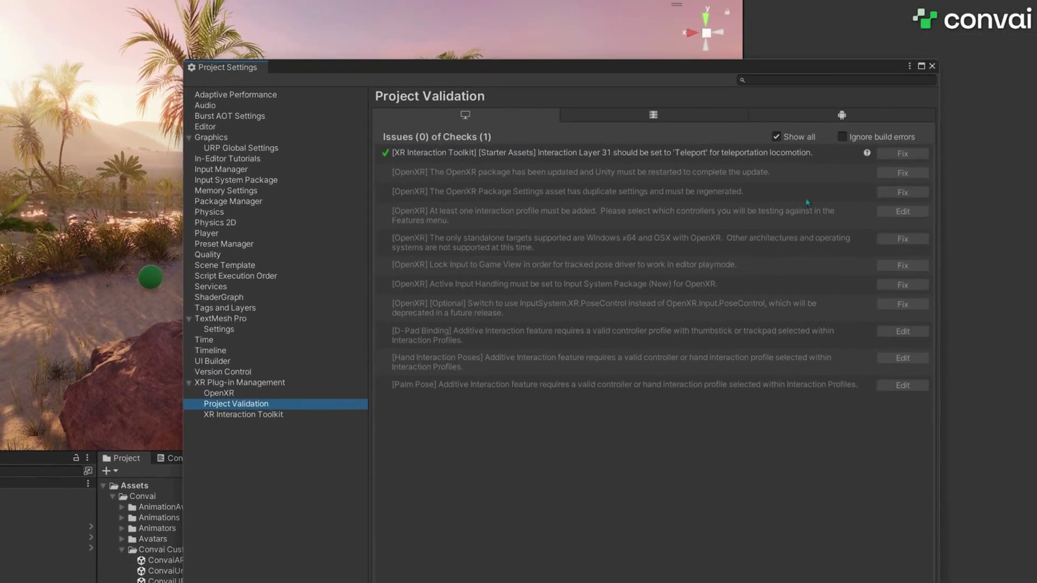
{"action": "left_click", "coordinate": [245, 384]}
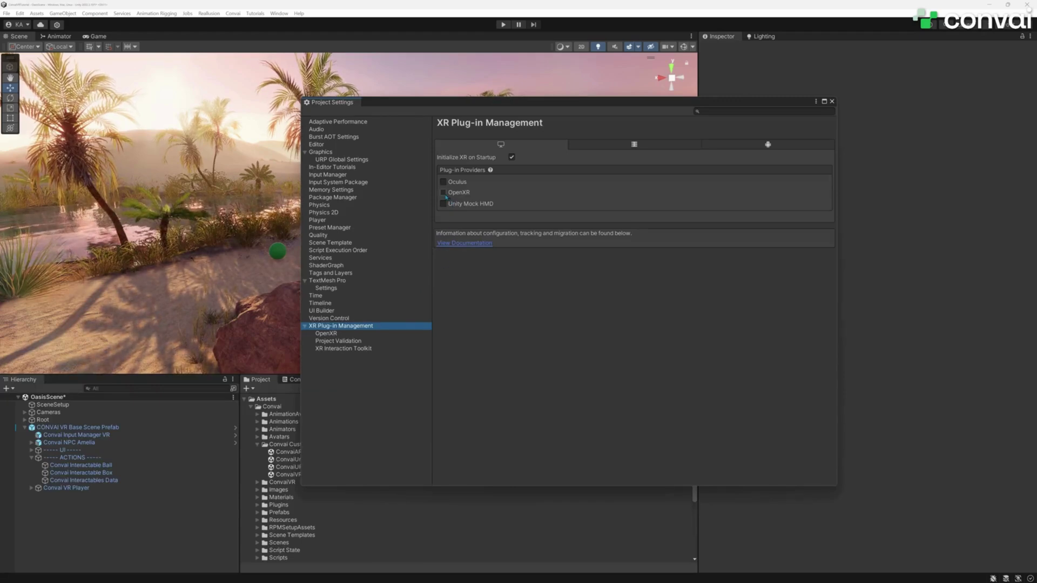
Tick OpenXR under desktop Plug-in Providers and fix the OpenXR Project Validation warning.
{"action": "left_click", "coordinate": [443, 193]}
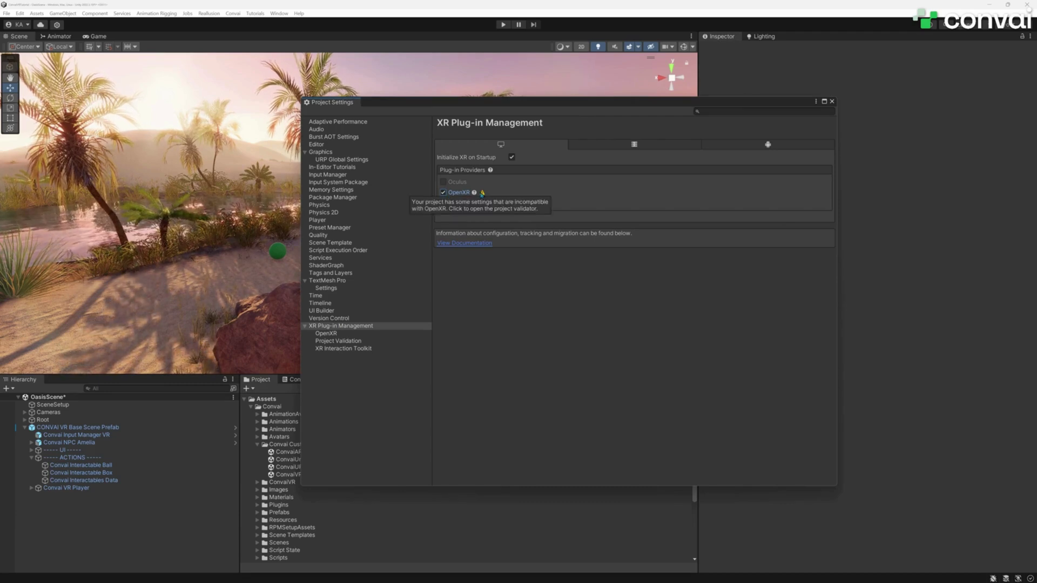
{"action": "left_click", "coordinate": [365, 343]}
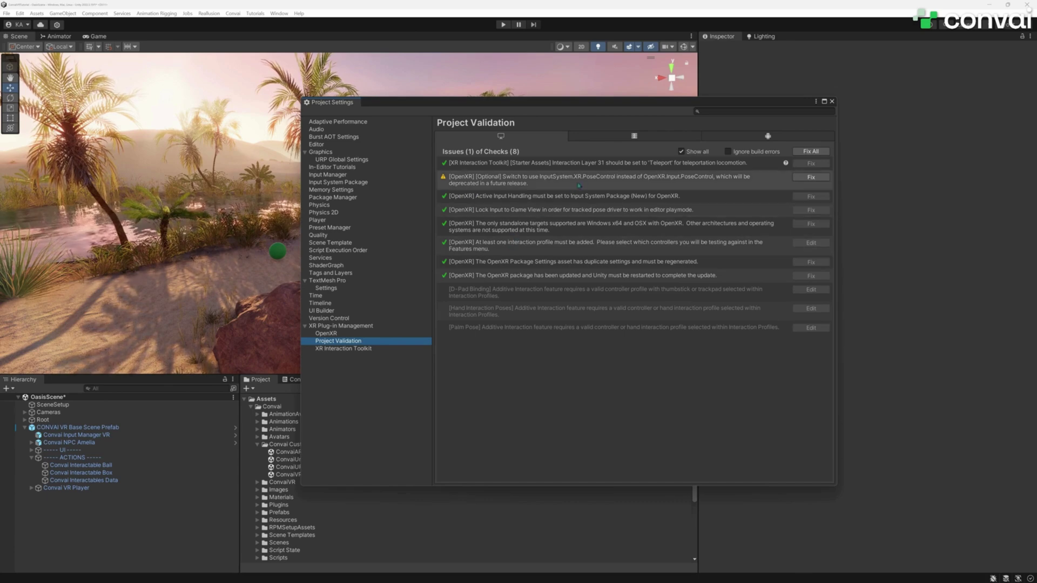
{"action": "left_click", "coordinate": [806, 178]}
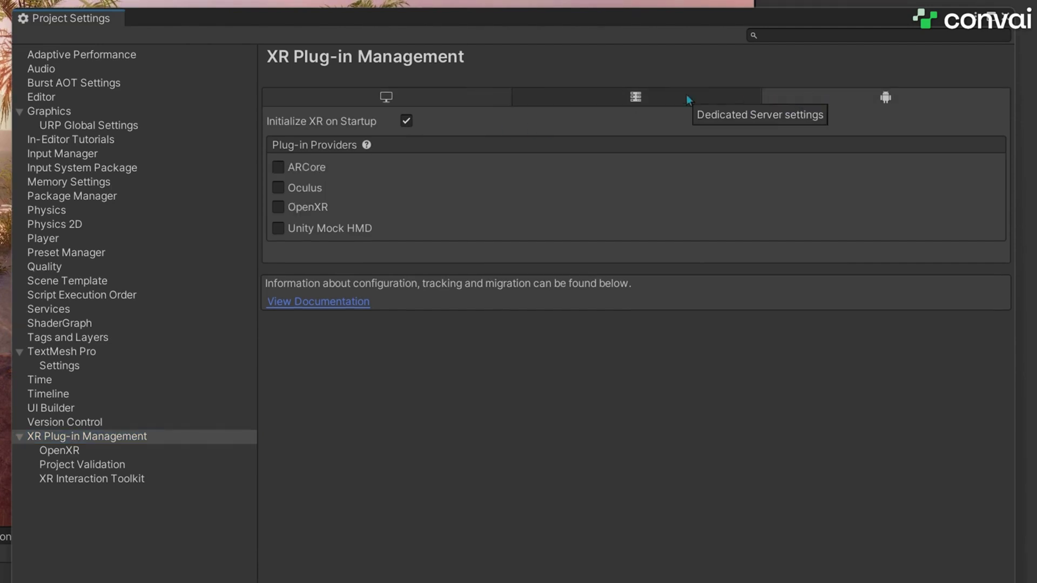
{"action": "left_click", "coordinate": [417, 99]}
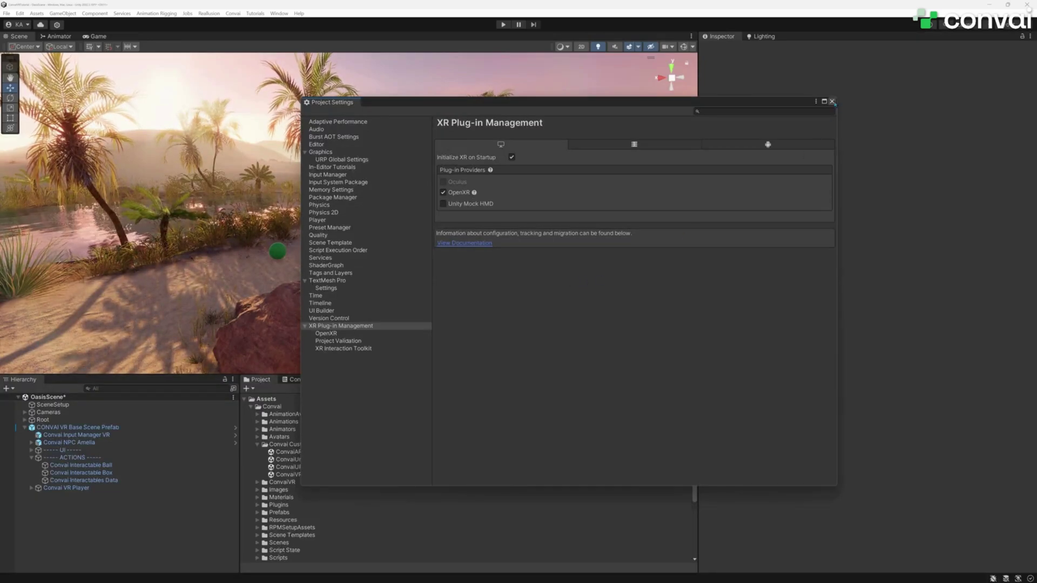
Close Project Settings, dismiss the Convai menu, and open File > Build Settings.
{"action": "left_click", "coordinate": [832, 101]}
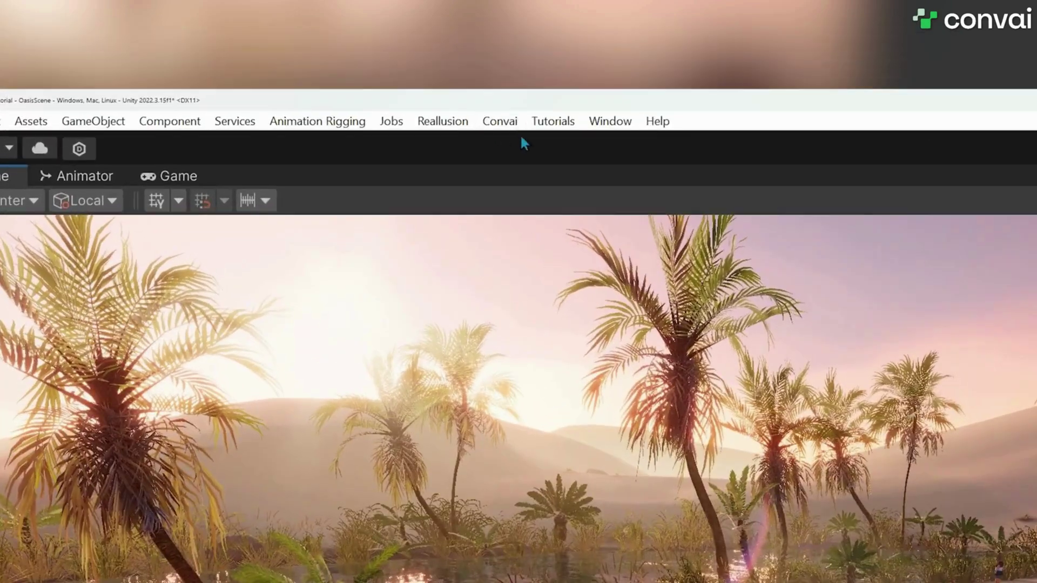
{"action": "left_click", "coordinate": [233, 14]}
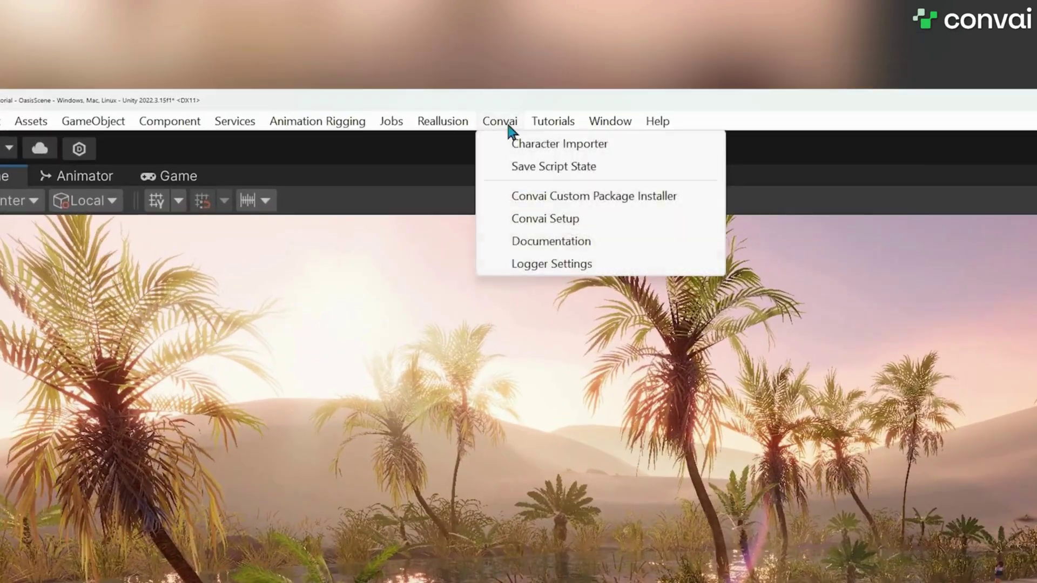
{"action": "left_click", "coordinate": [594, 219]}
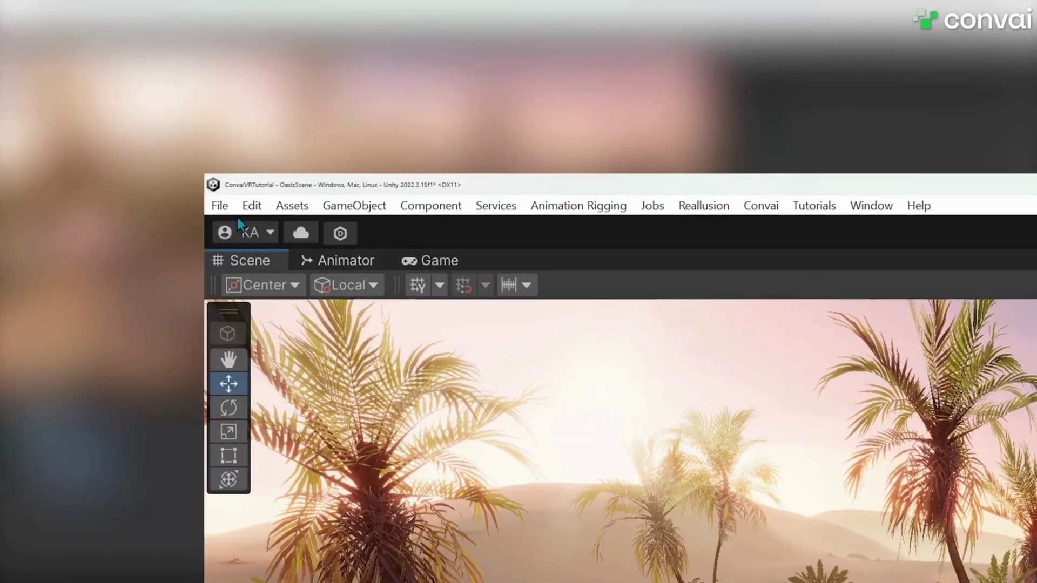
{"action": "left_click", "coordinate": [8, 14]}
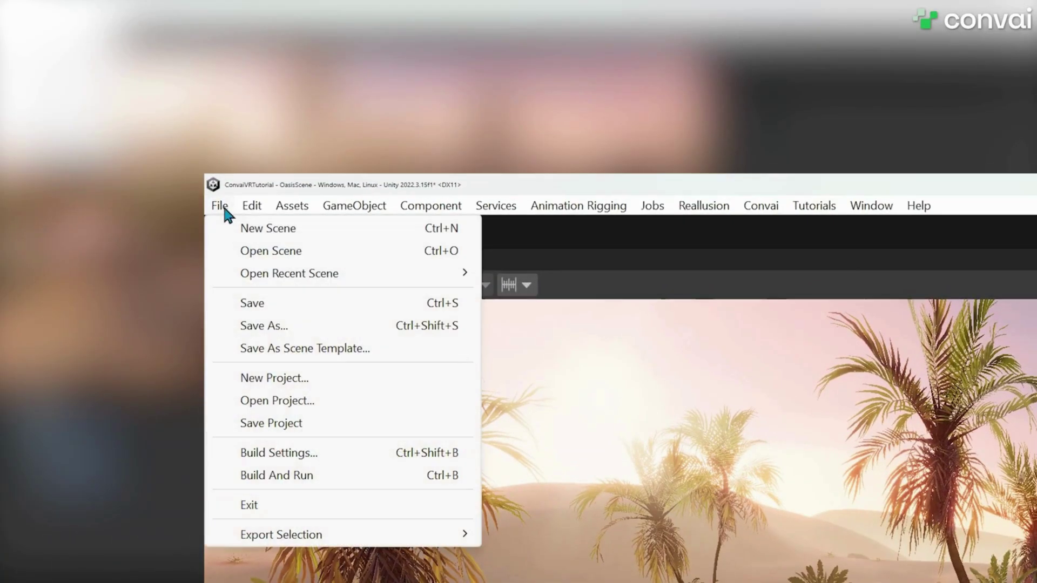
{"action": "left_click", "coordinate": [333, 453]}
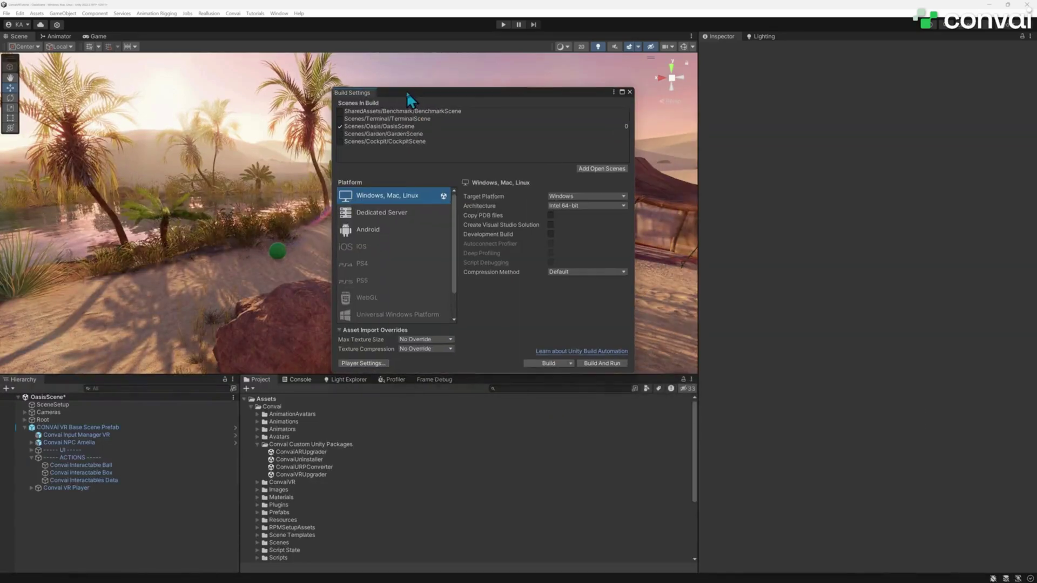
Build Scenes/Oasis/OasisScene for Windows into a newly created BuildsTest folder.
{"action": "left_click", "coordinate": [411, 127]}
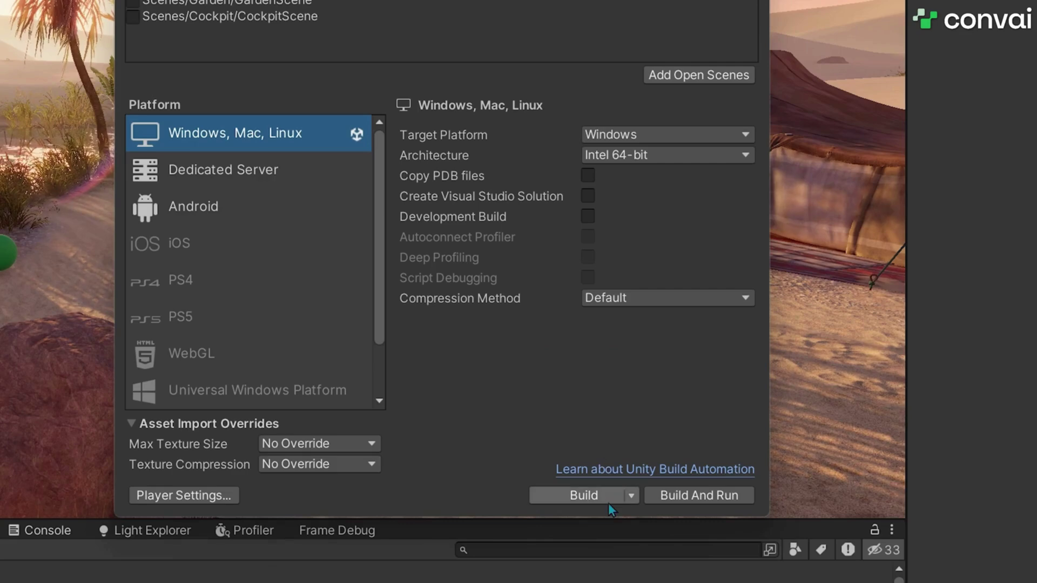
{"action": "left_click", "coordinate": [601, 501]}
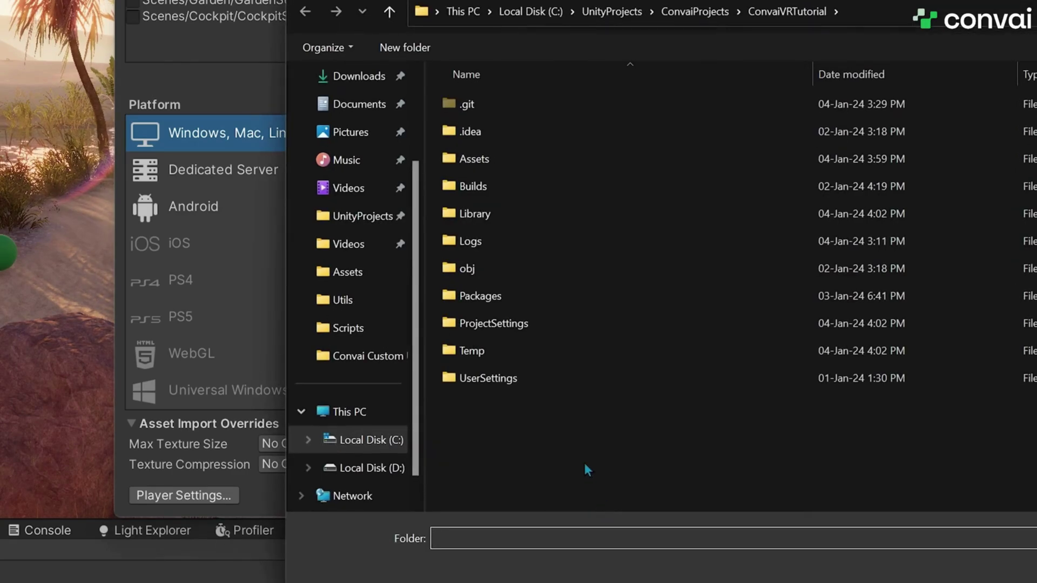
{"action": "right_click", "coordinate": [585, 462]}
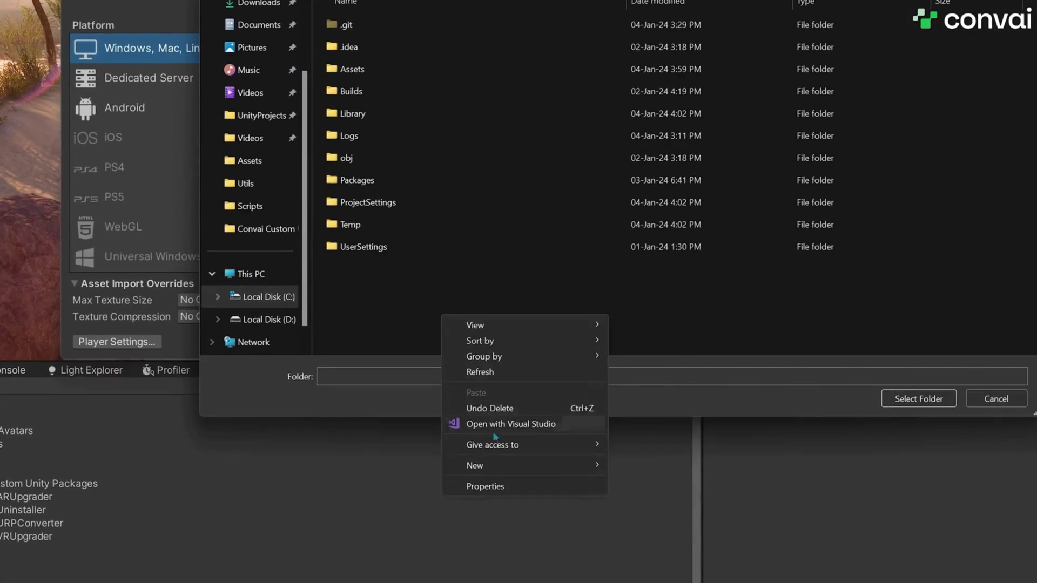
{"action": "left_click", "coordinate": [639, 468]}
{"action": "type", "text": "BuildsTest"}
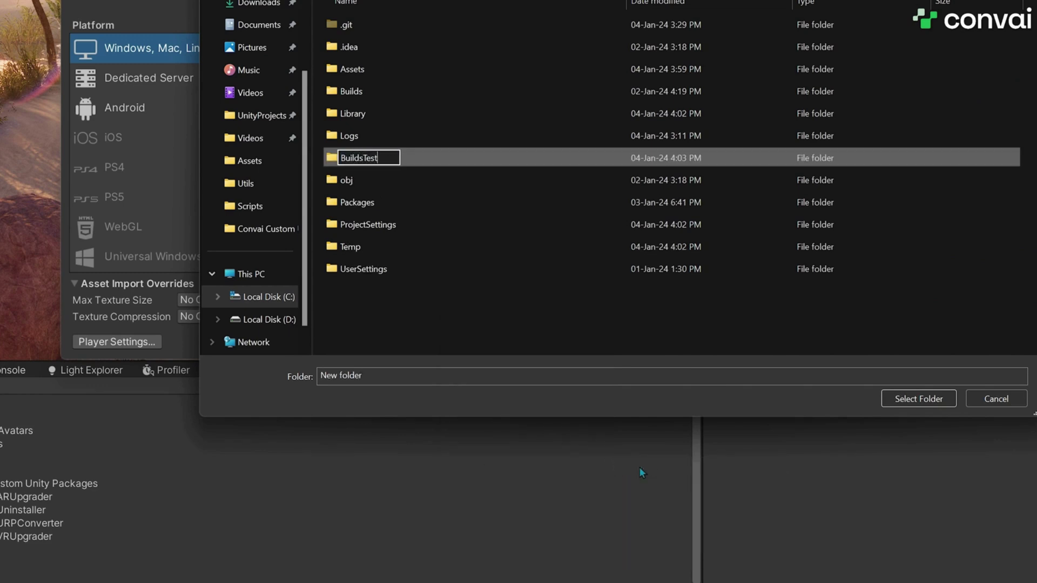
{"action": "key", "text": "Return"}
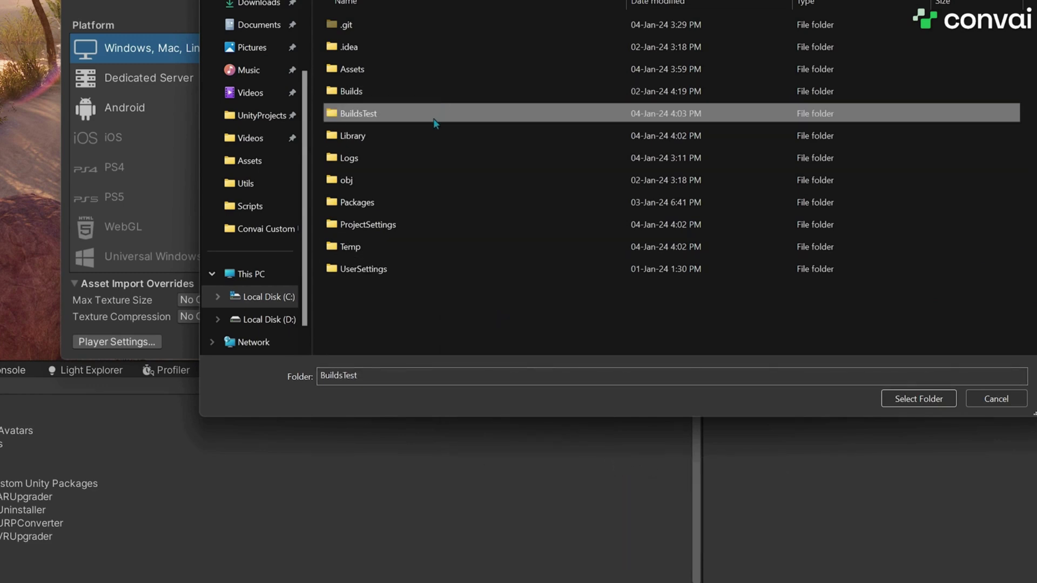
{"action": "double_click", "coordinate": [370, 114]}
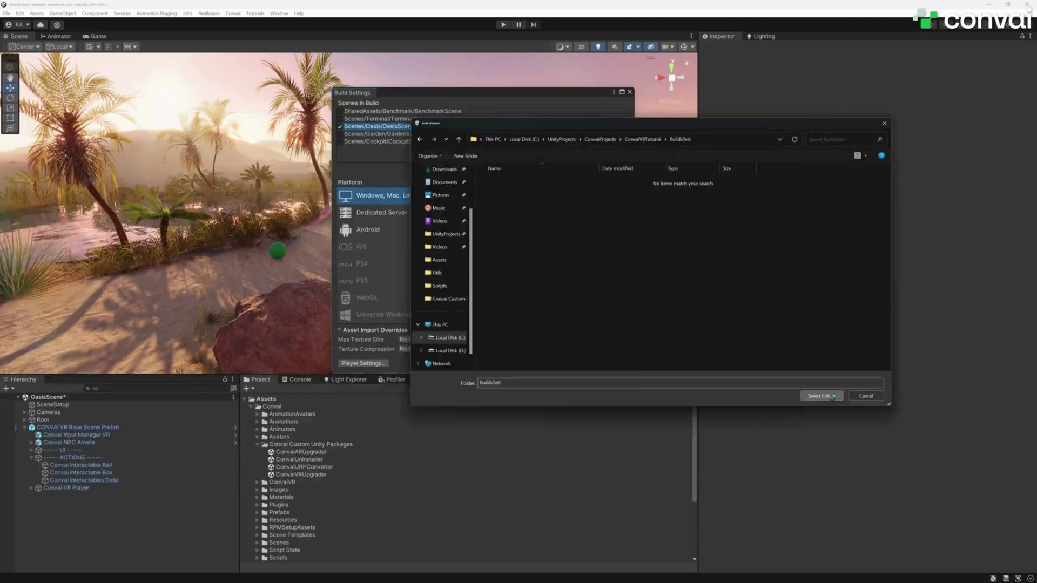
{"action": "left_click", "coordinate": [822, 395]}
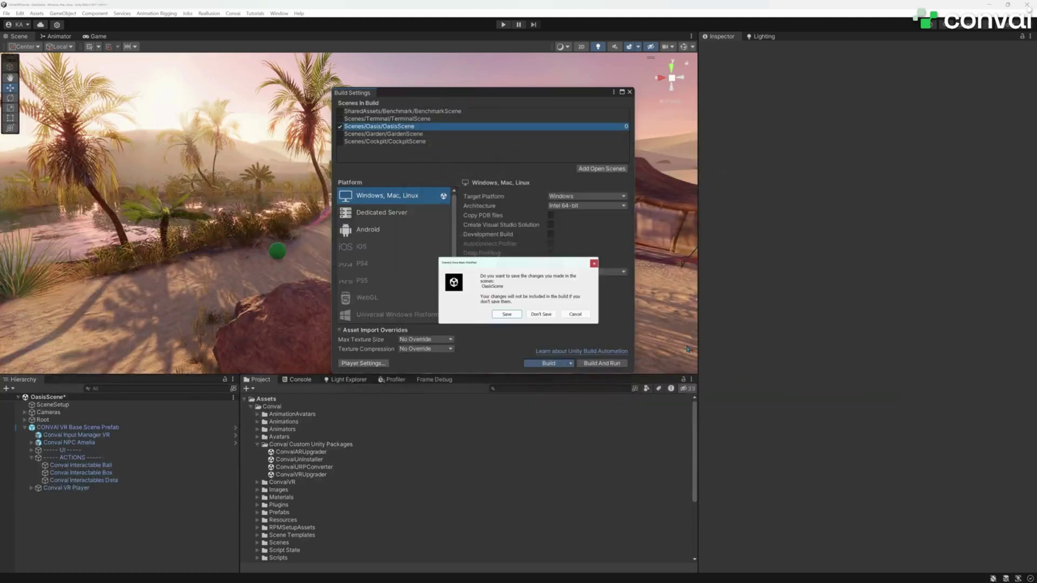
Save the modified OasisScene so the build proceeds.
{"action": "left_click", "coordinate": [507, 316]}
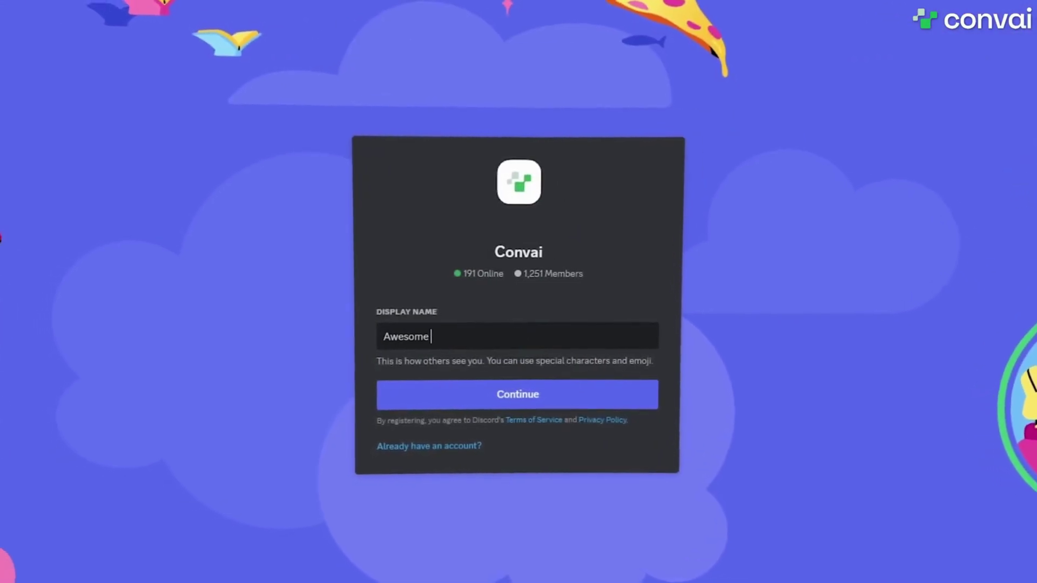
Enter the display name 'Awesome Convai User' on Convai's Discord join page.
{"action": "type", "text": "Convai User"}
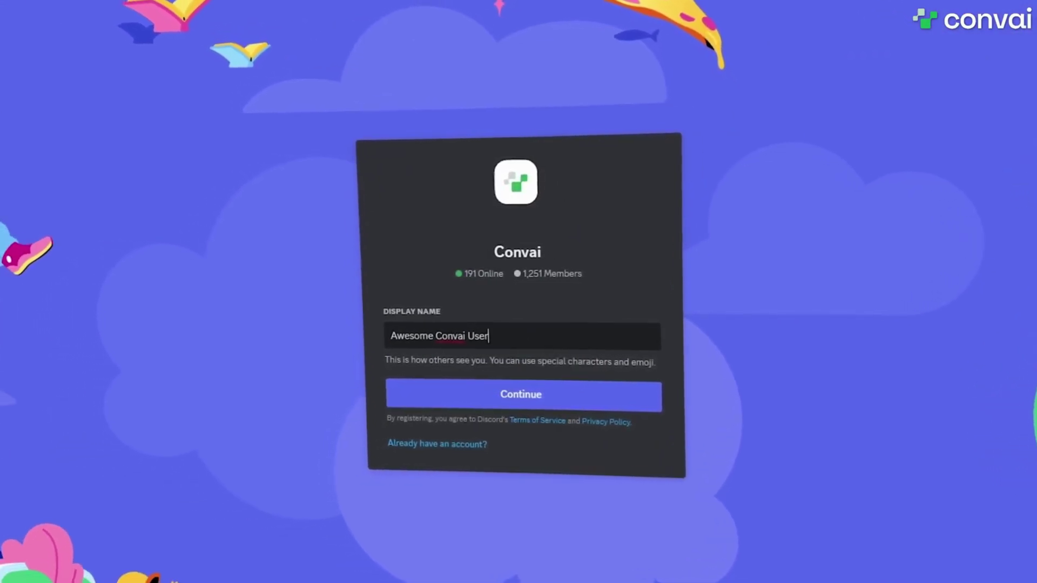